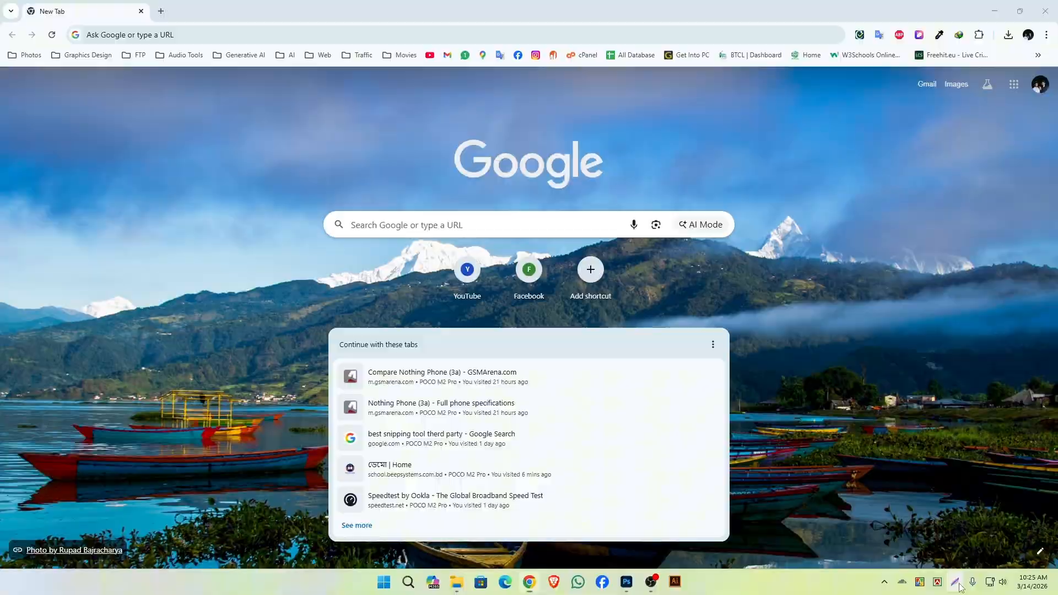
key("Print")
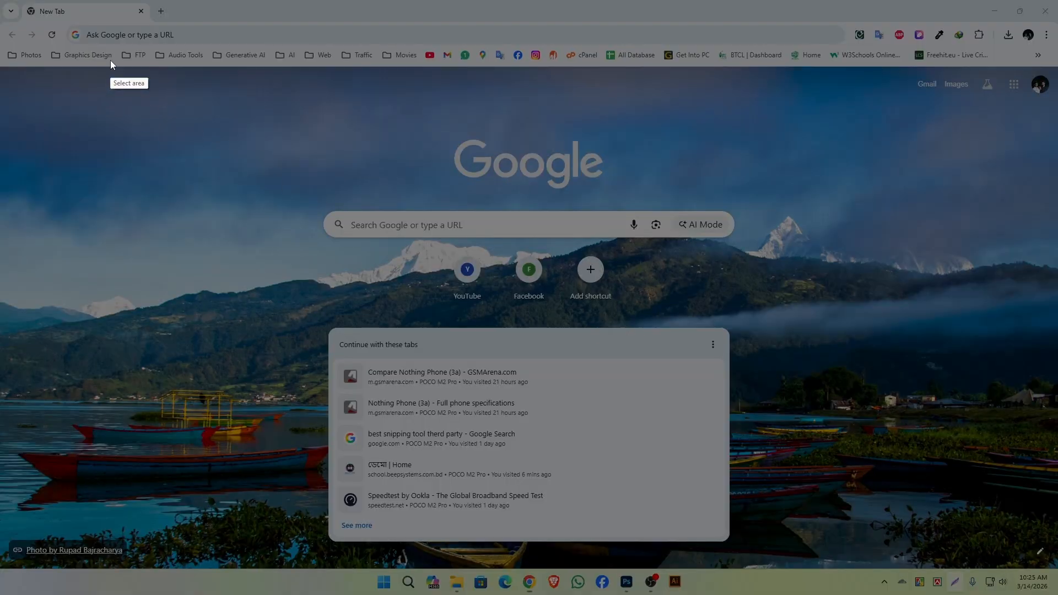
left_click_drag(57, 21, 222, 76)
key("Escape")
Open the school website at school.beepsystems.com.bd.
left_click(172, 40)
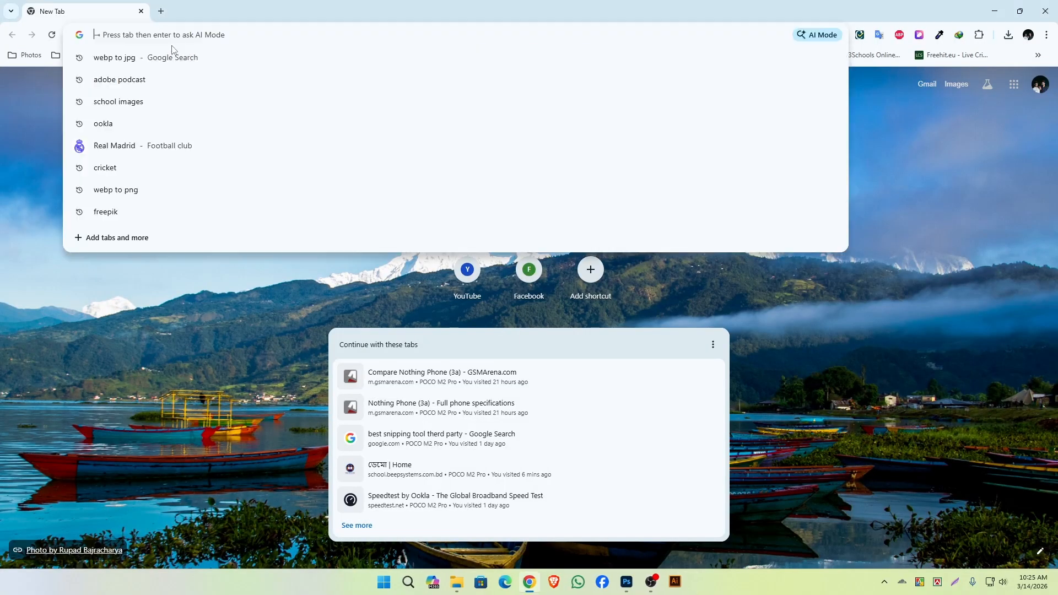
type("s")
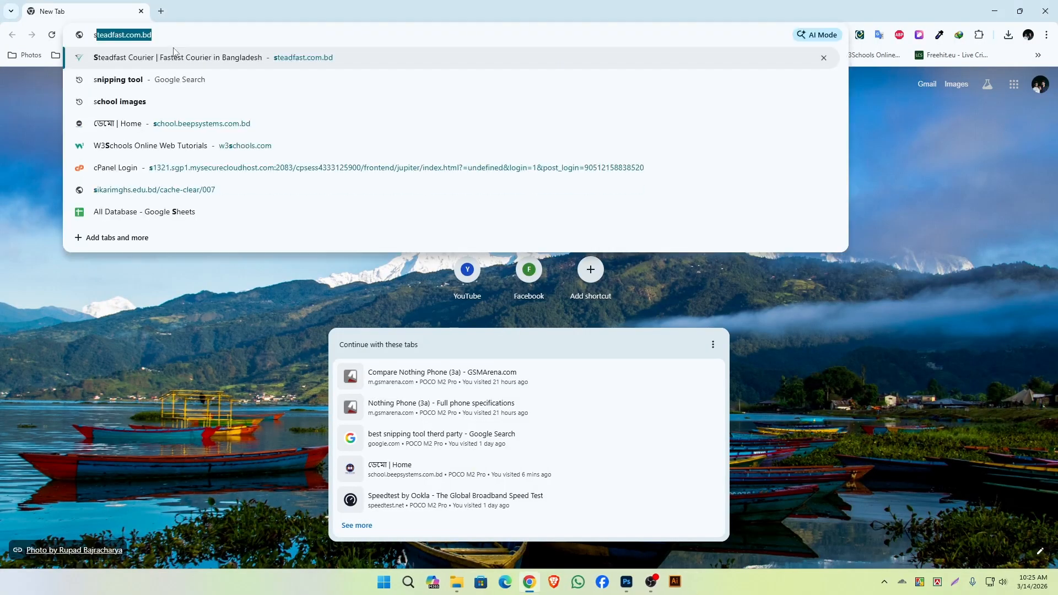
type("chool.beeps")
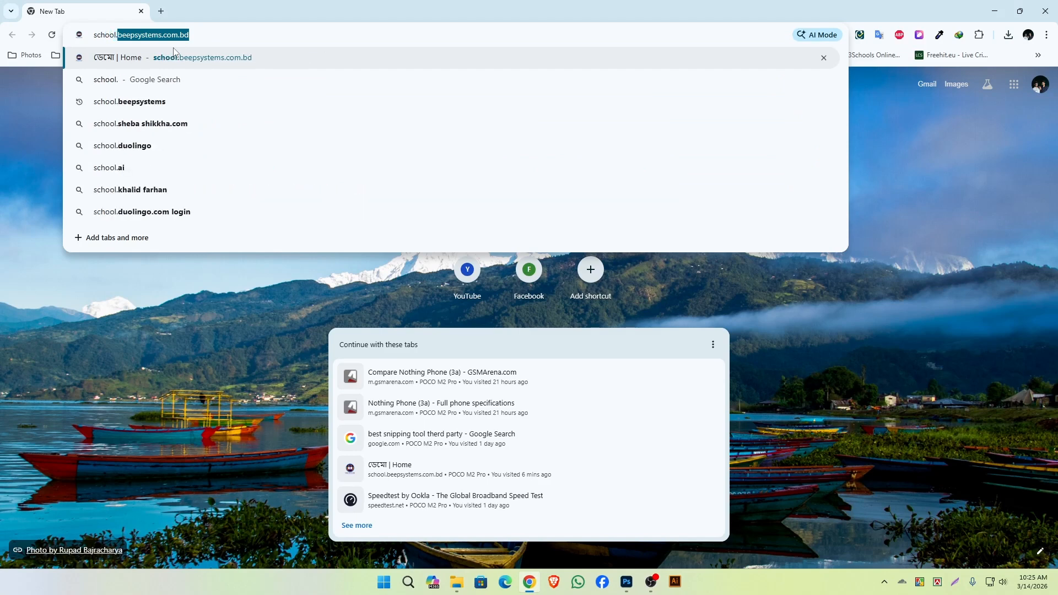
type("yste")
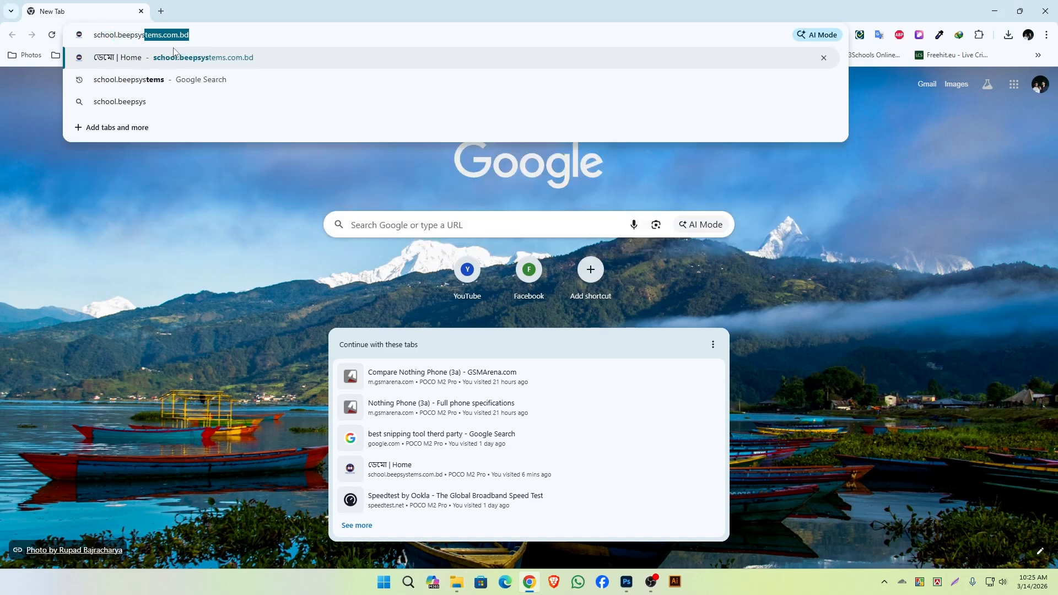
type("m")
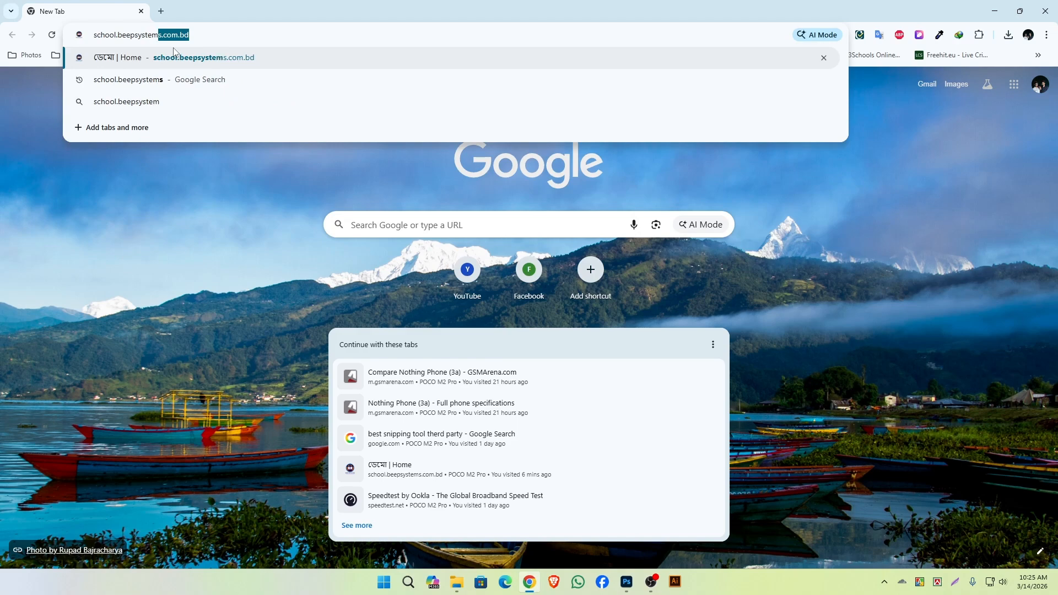
type("s.com.bd")
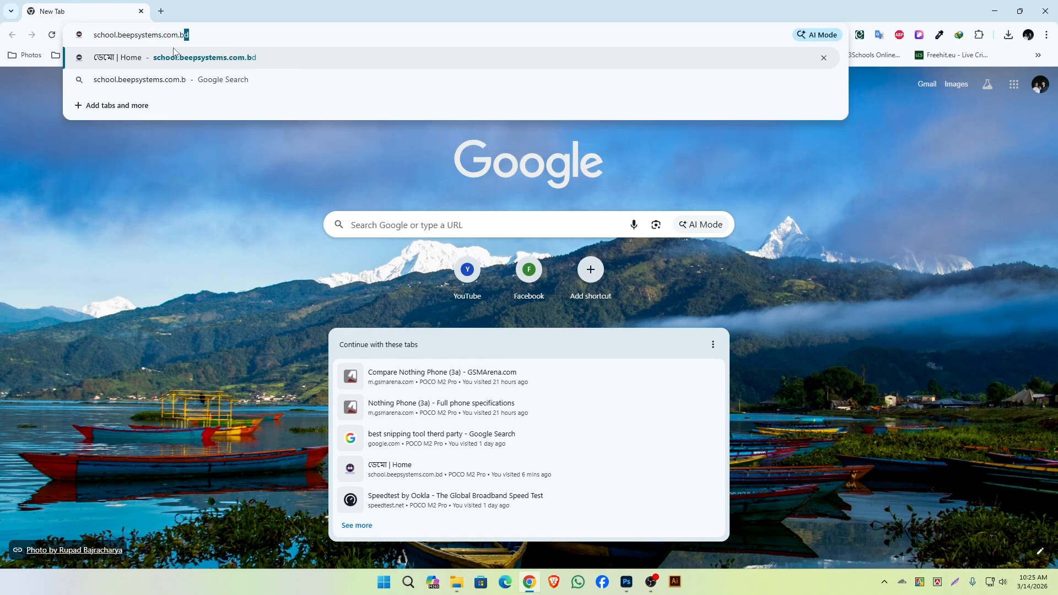
key("Return")
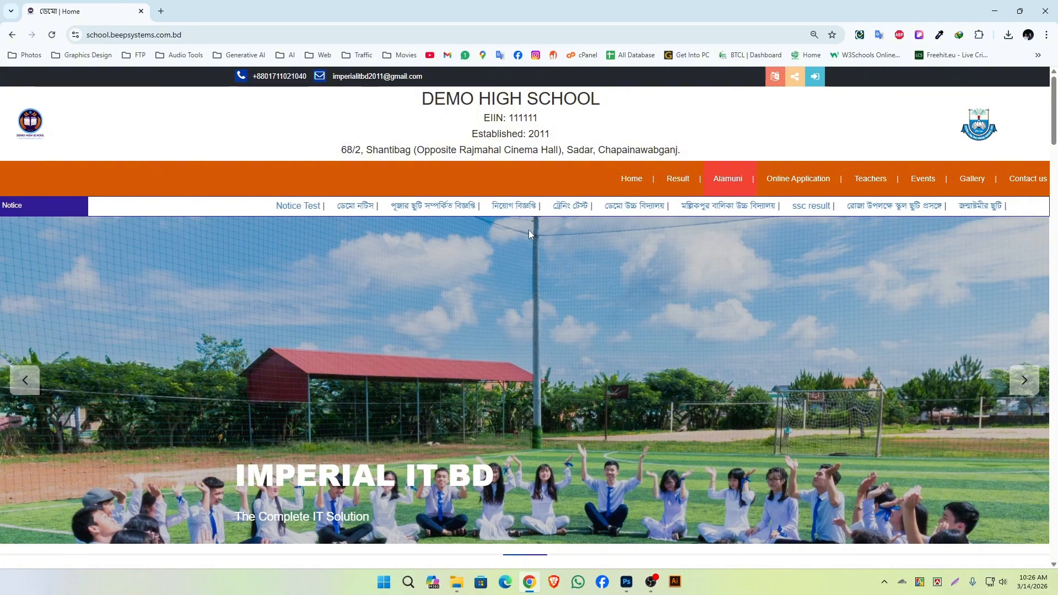
Frame the homepage slider banner in a screen capture, outline its title and subtitle in red, and discard the capture.
left_click(944, 586)
left_click_drag(1, 214, 1051, 545)
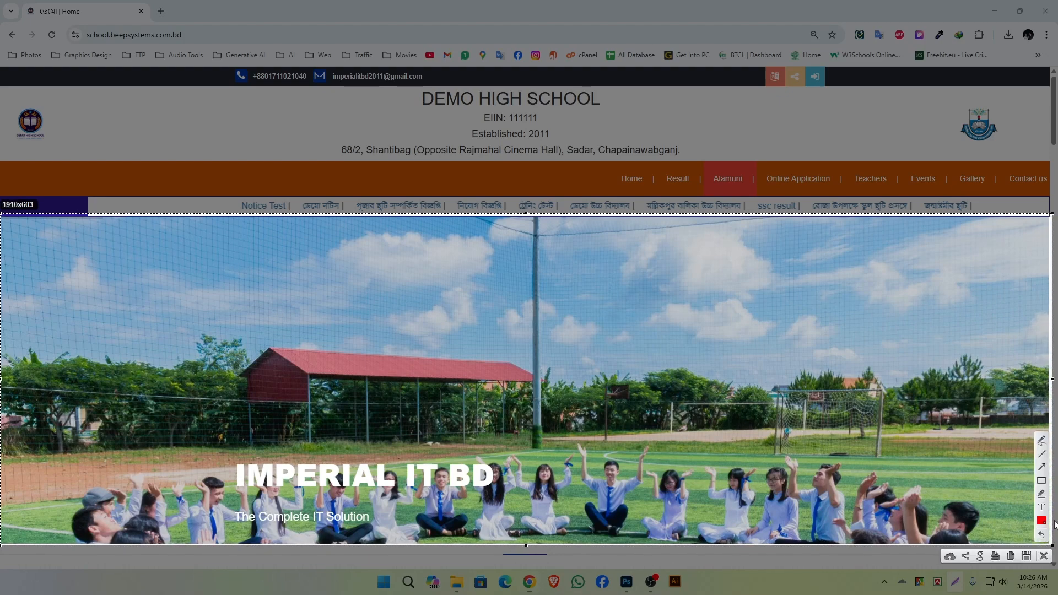
mouse_move(226, 455)
left_mouse_down()
mouse_move(263, 481)
mouse_move(563, 488)
mouse_move(523, 494)
left_mouse_up()
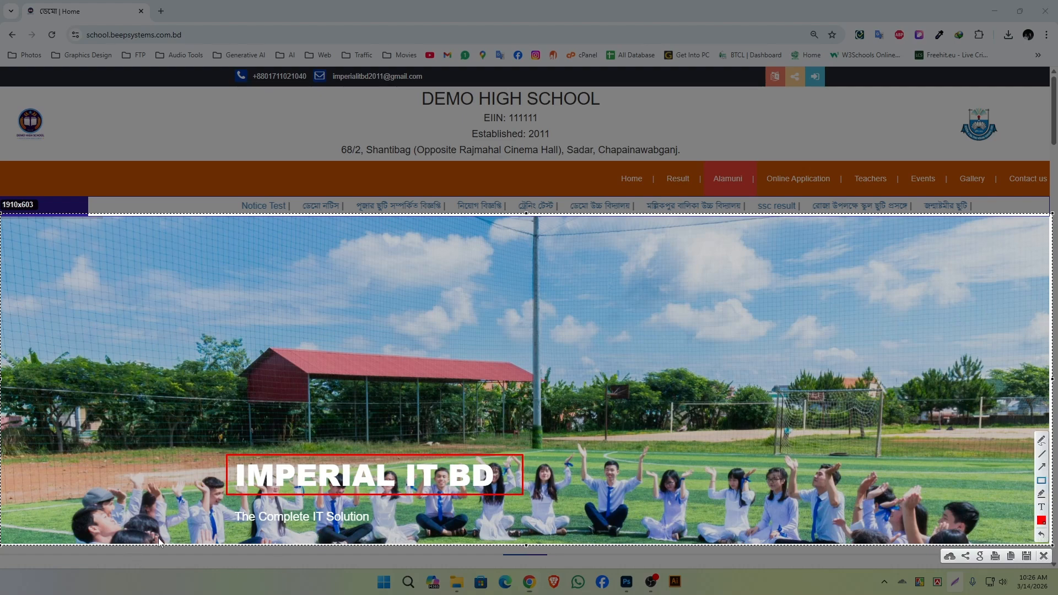
left_click_drag(226, 506, 385, 533)
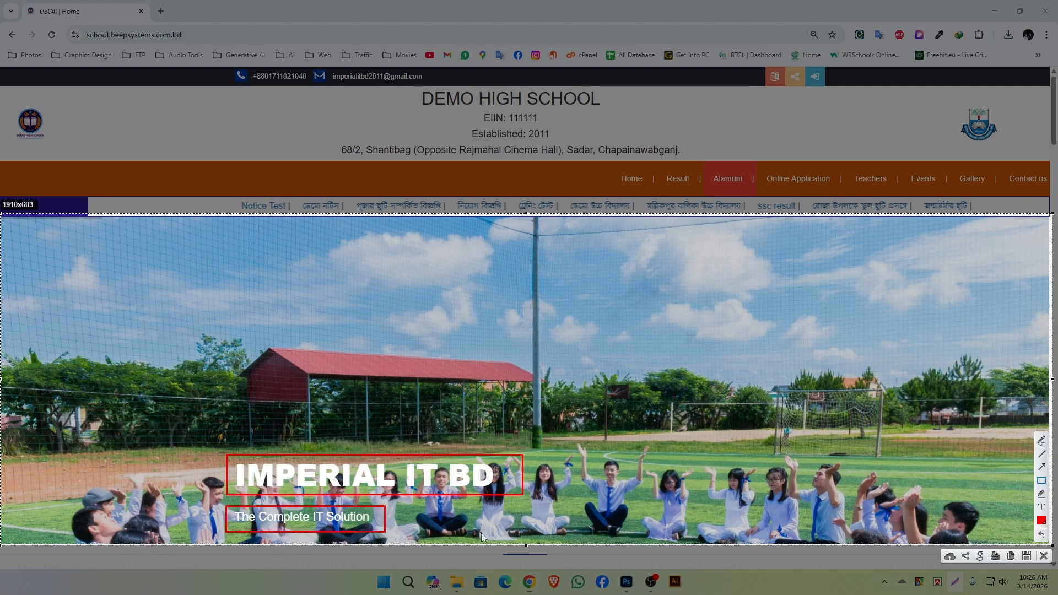
key("Escape")
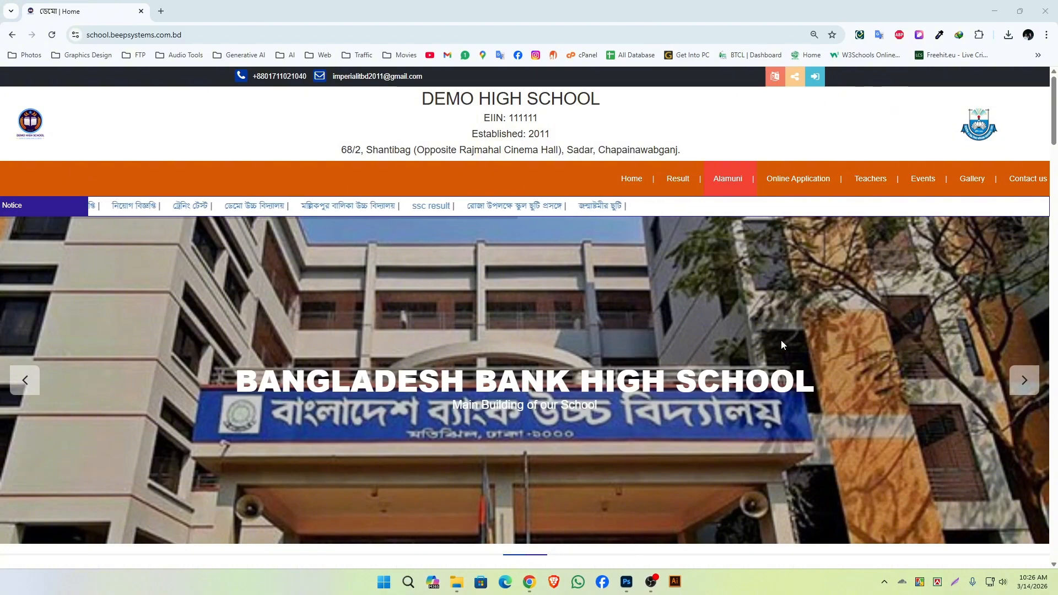
Reset the page zoom to its default and open the school site's login page.
key("ctrl+0")
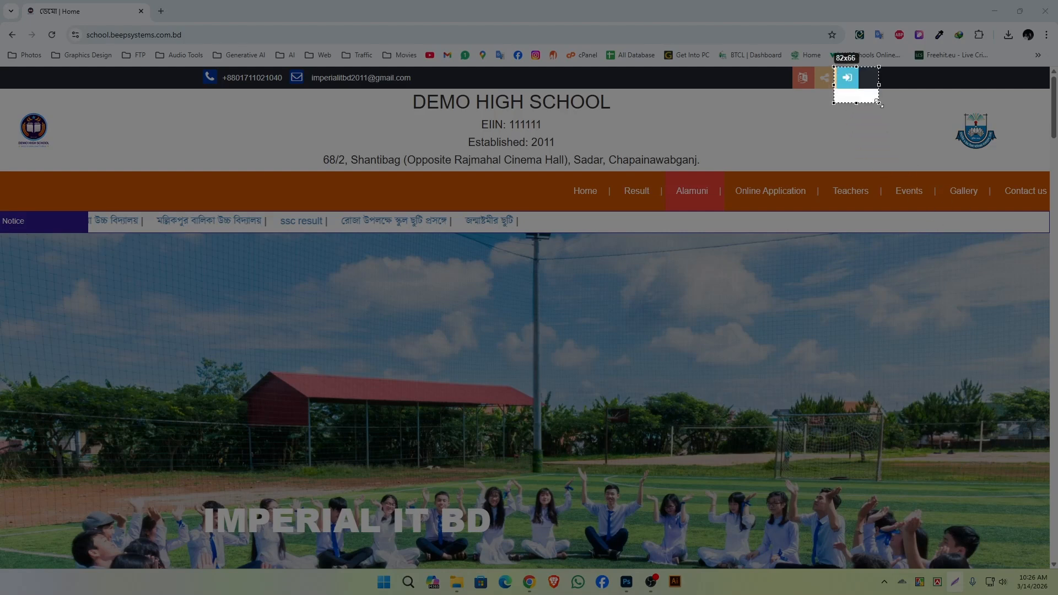
left_click_drag(878, 102, 879, 103)
key("Escape")
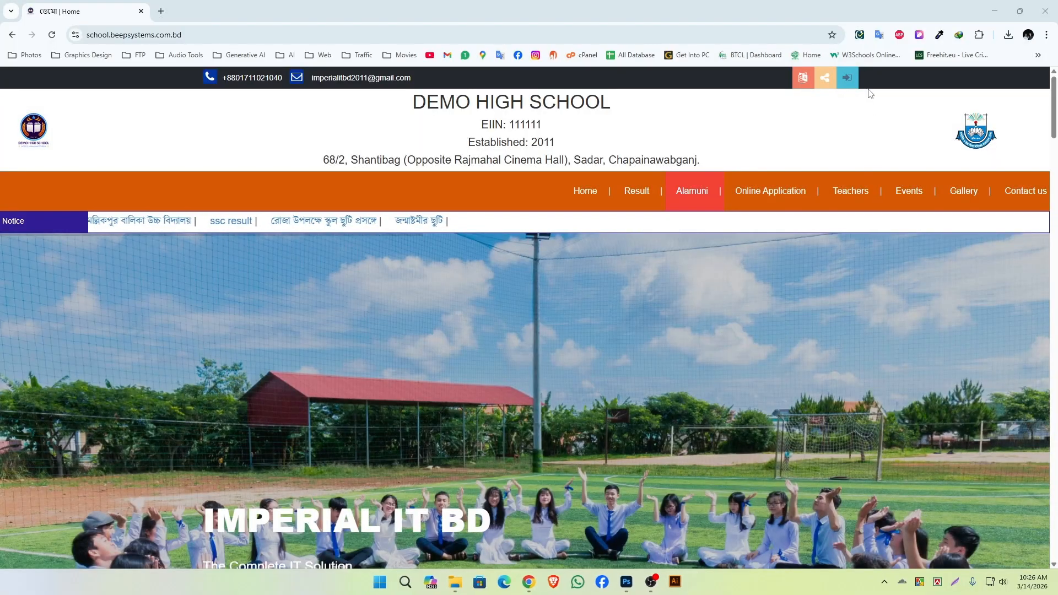
left_click(854, 81)
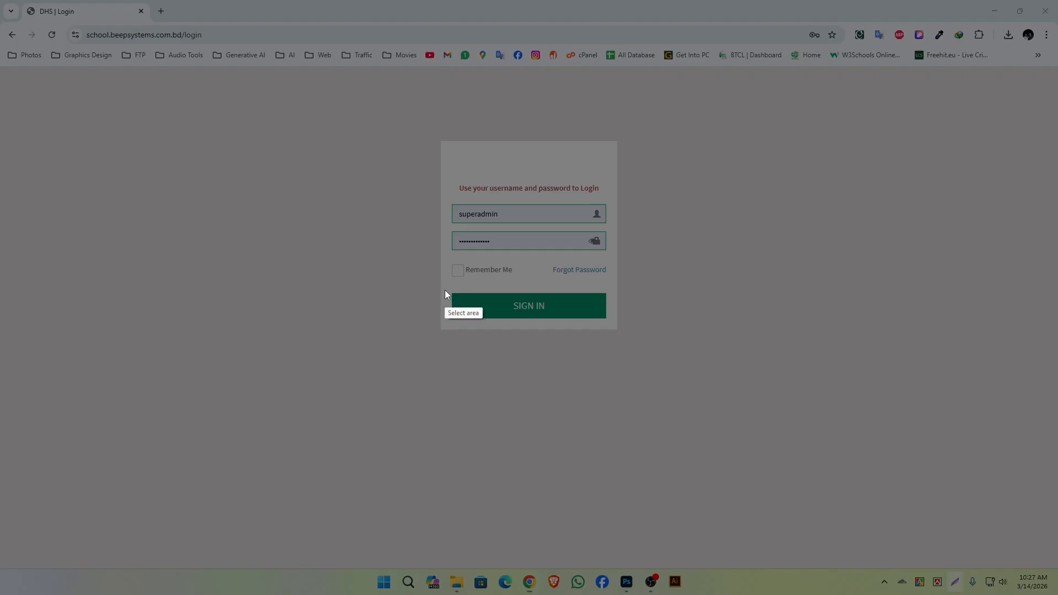
Sign in to the school's admin panel with the prefilled credentials.
left_click_drag(445, 289, 592, 352)
key("Escape")
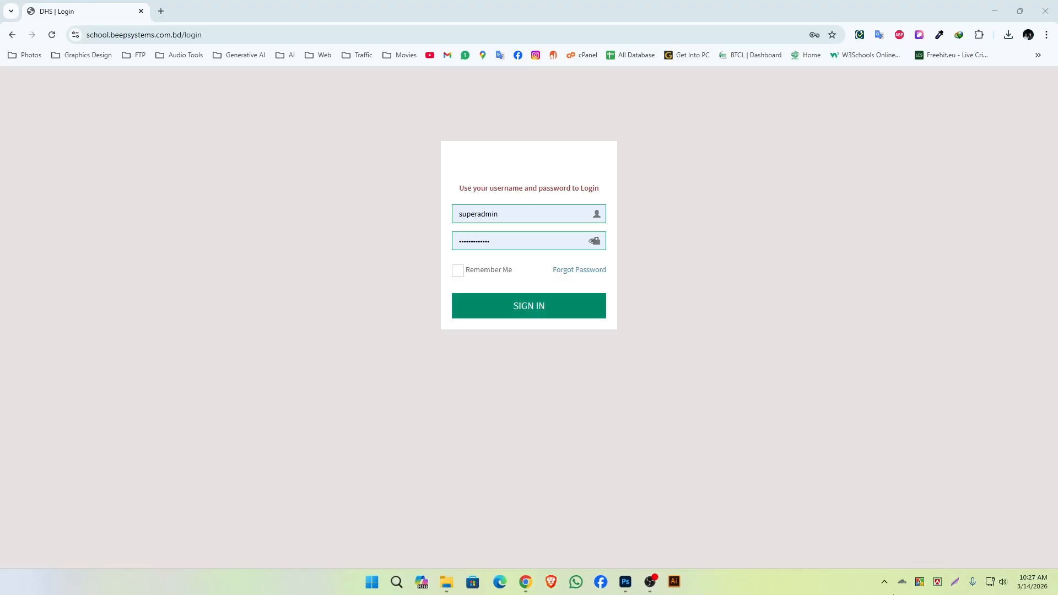
left_click(575, 312)
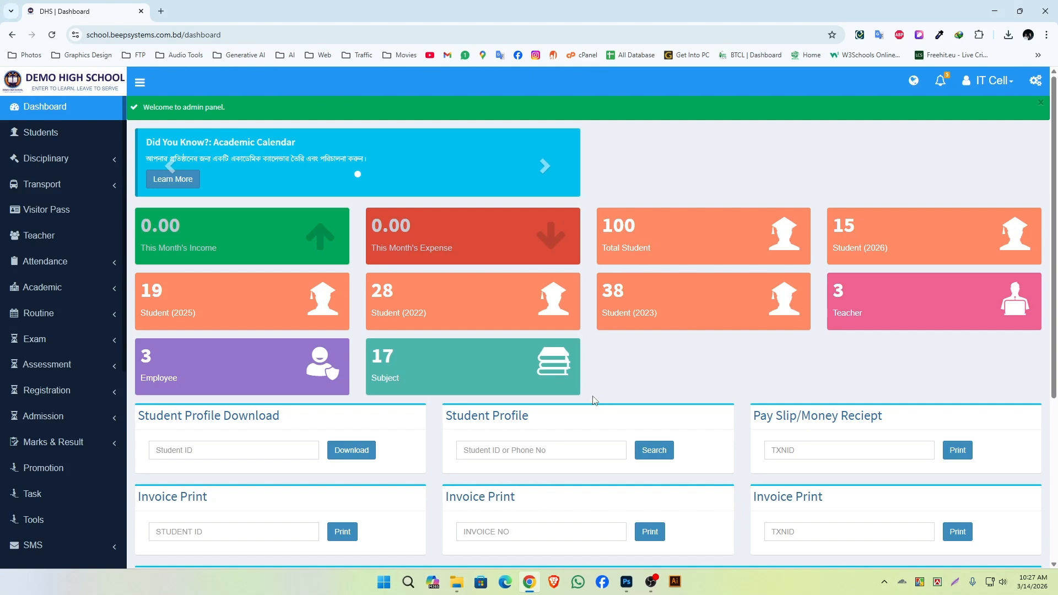
Expand the Site section of the admin panel's navigation.
scroll(49, 220, "down", 5)
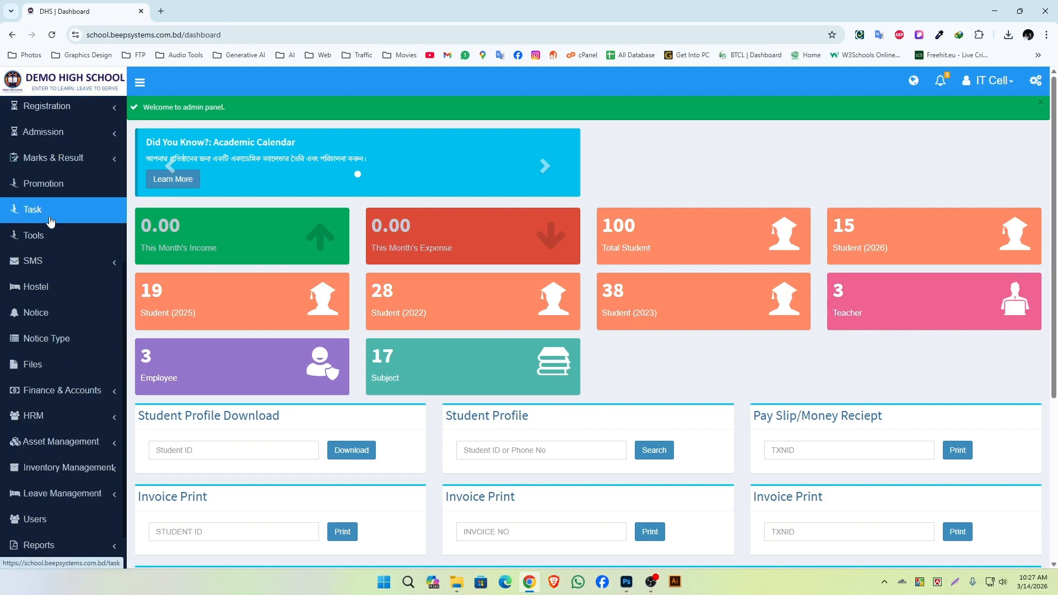
scroll(50, 220, "down", 1)
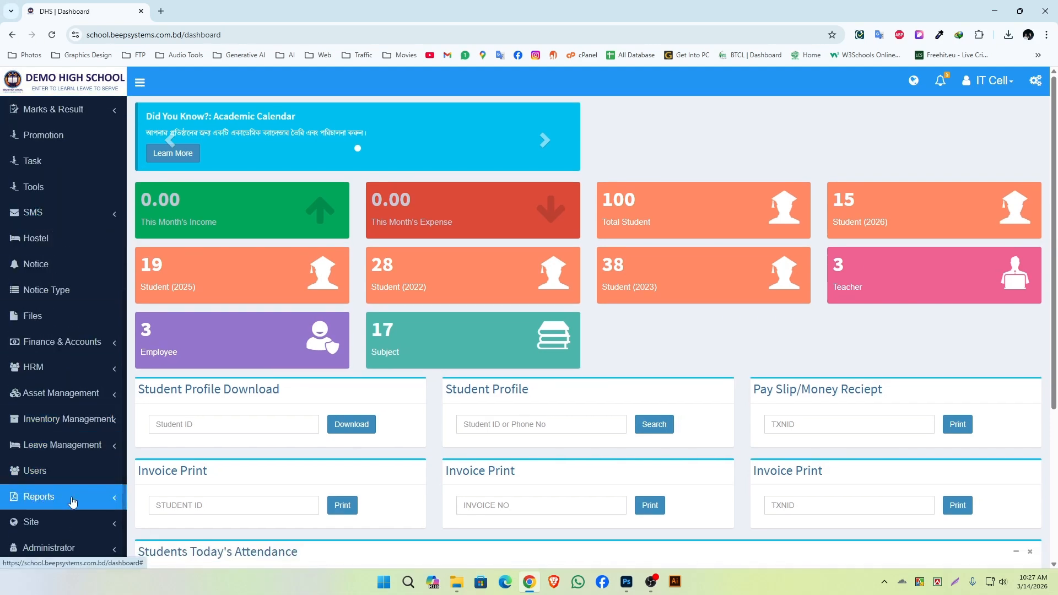
left_click(954, 582)
left_click_drag(4, 510, 118, 539)
key("Escape")
left_click(87, 528)
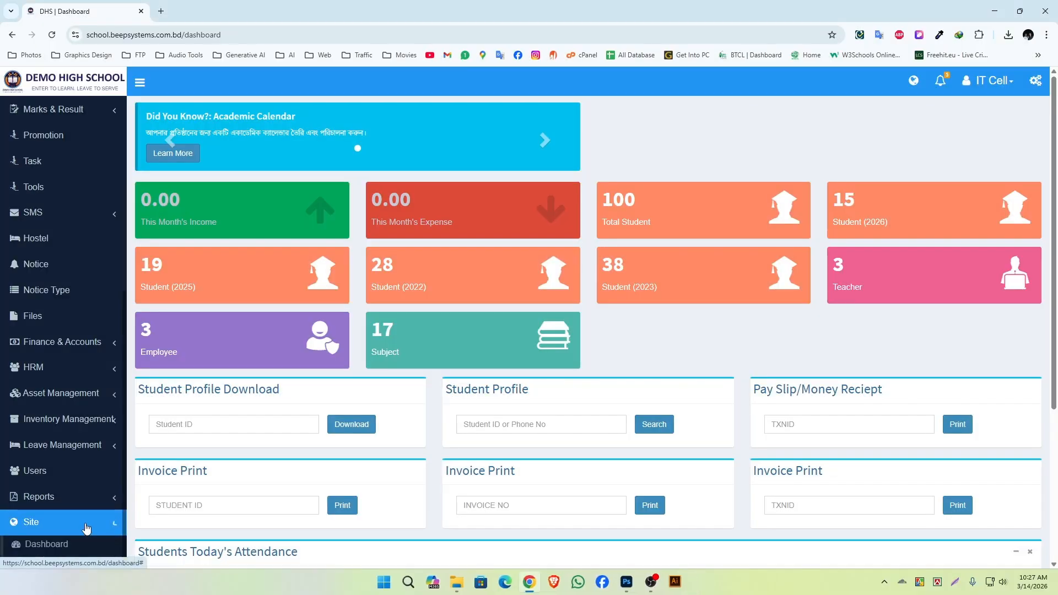
Expand the Home group within Site and open its Sliders page.
scroll(83, 513, "down", 5)
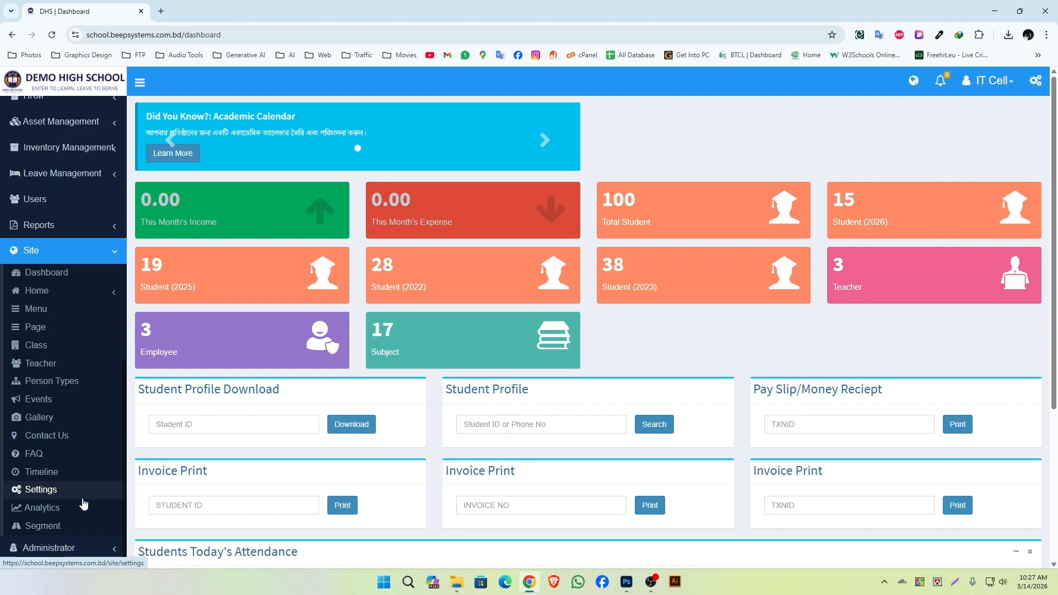
left_click(955, 581)
left_click_drag(5, 281, 124, 305)
key("ctrl+c")
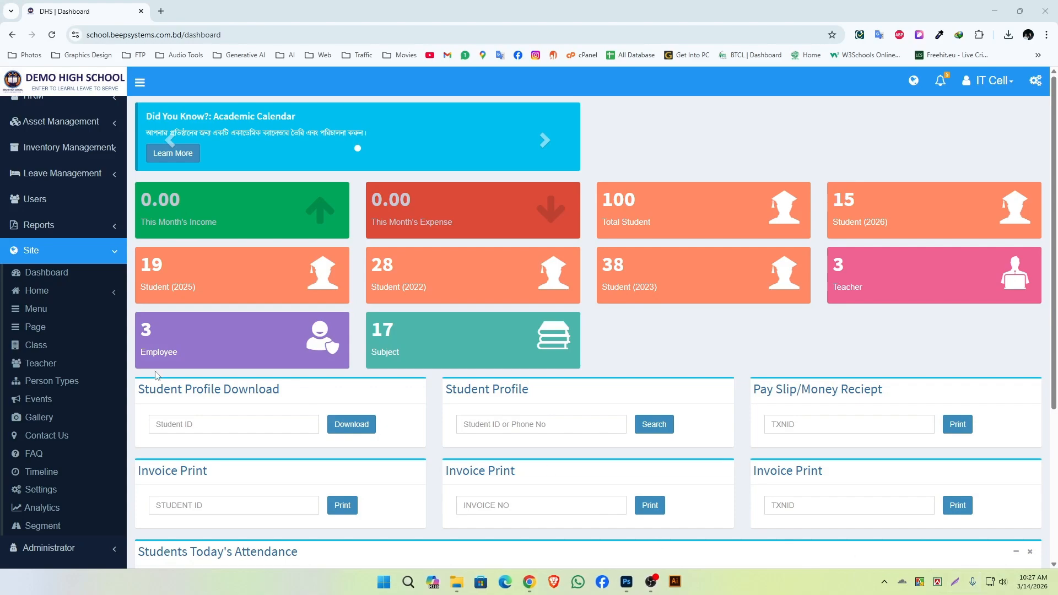
left_click(61, 293)
left_click(954, 582)
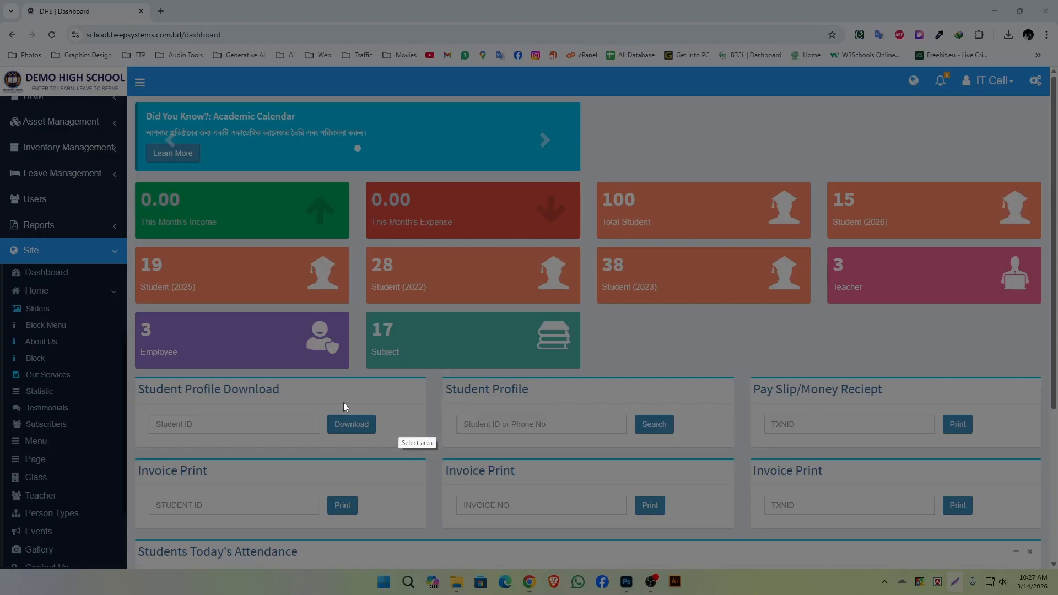
left_click_drag(3, 301, 116, 331)
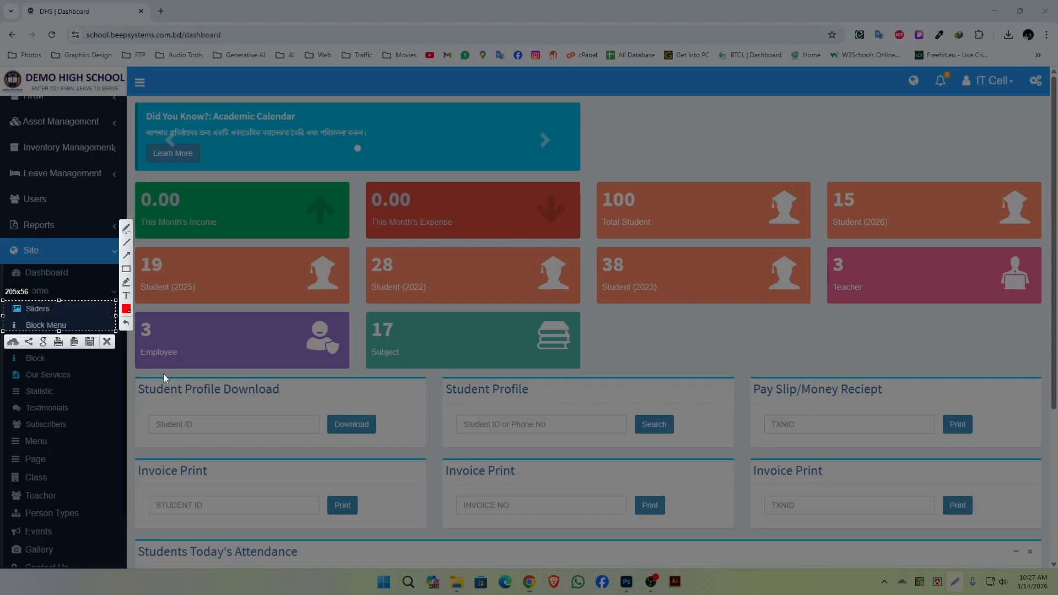
key("ctrl+c")
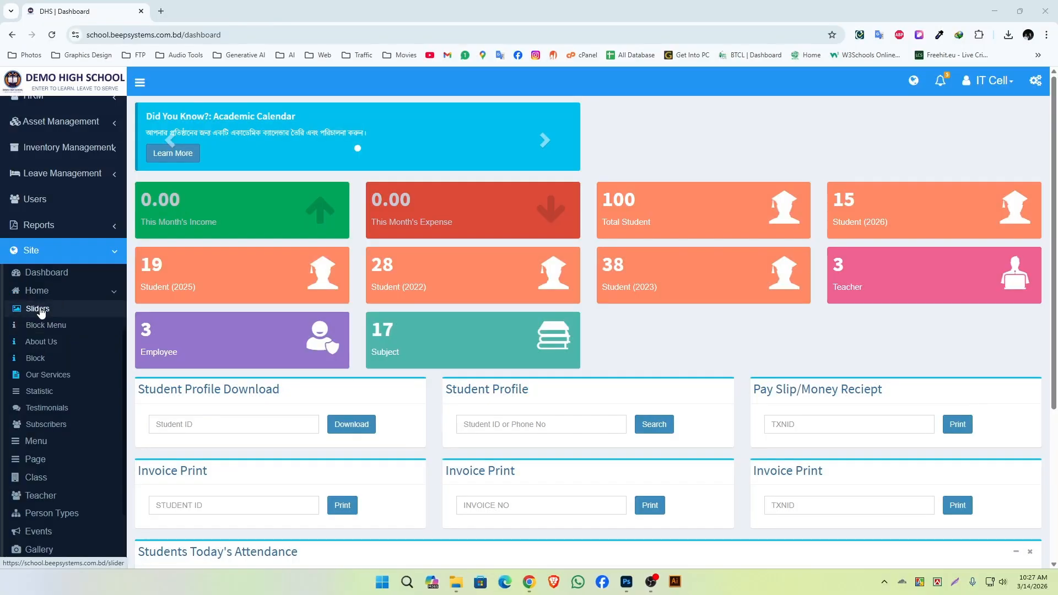
left_click(38, 308)
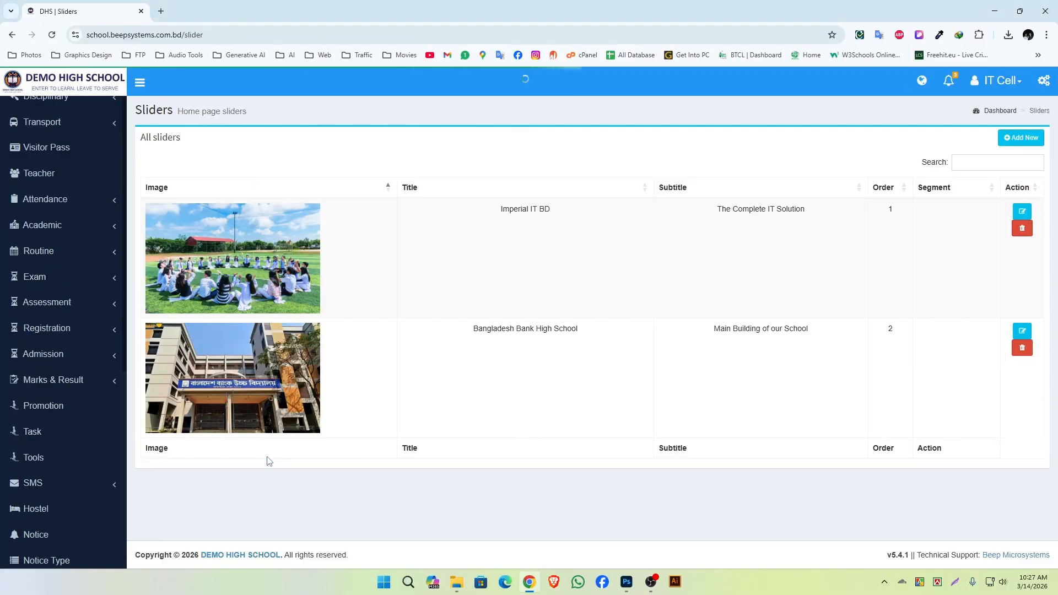
Copy a screen capture of the table listing the existing home page sliders.
left_click(956, 585)
left_click_drag(137, 190, 1053, 492)
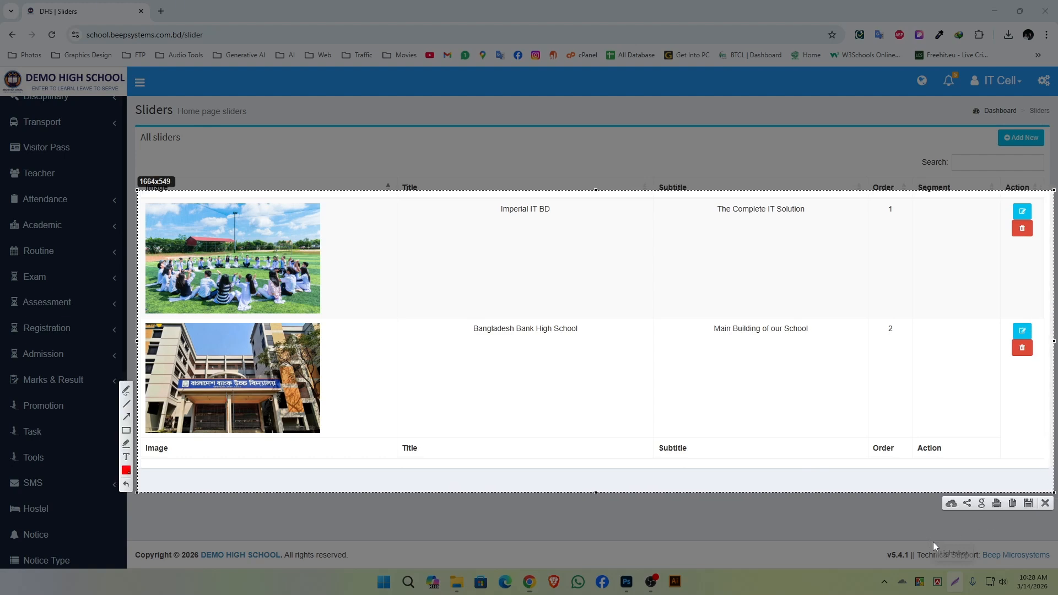
key("ctrl+c")
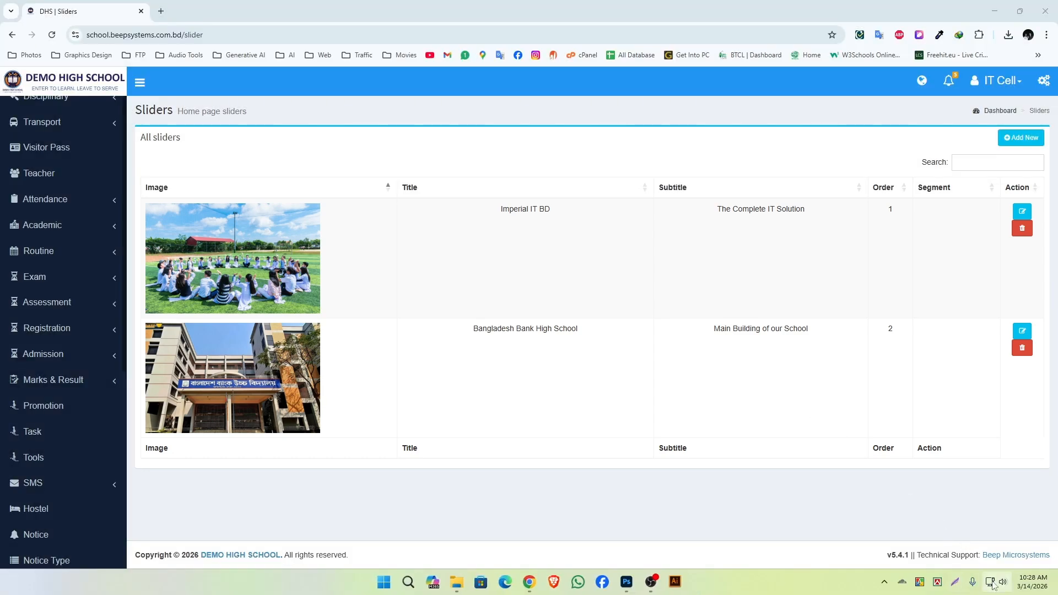
Open the form for adding a new home page slider.
left_click(951, 584)
left_click_drag(973, 119, 1056, 154)
key("ctrl+c")
left_click(1020, 137)
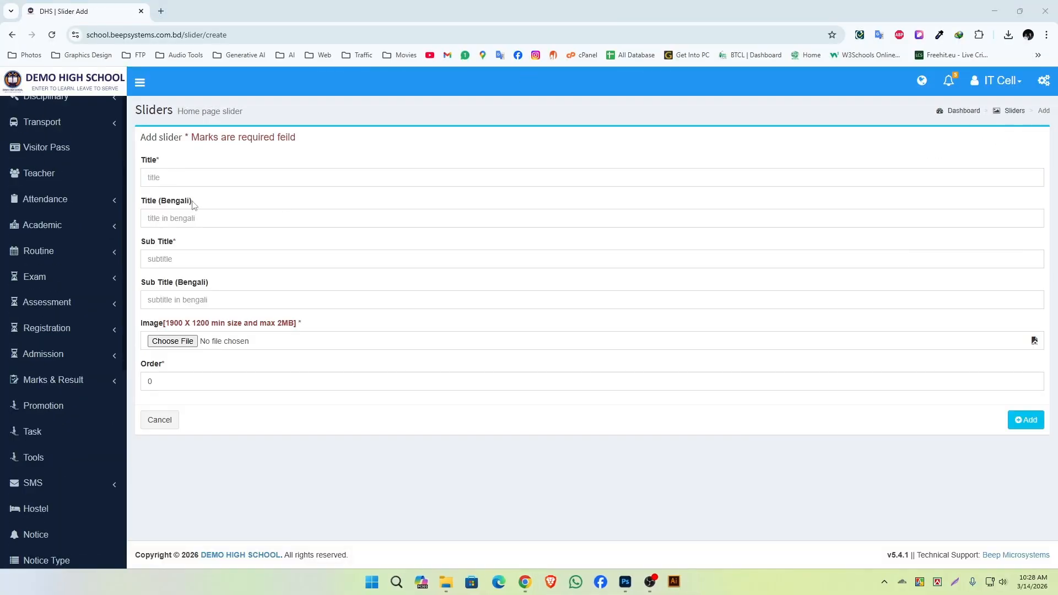
Copy screen captures of the required Title and Sub Title fields in the Add slider form.
left_click(955, 586)
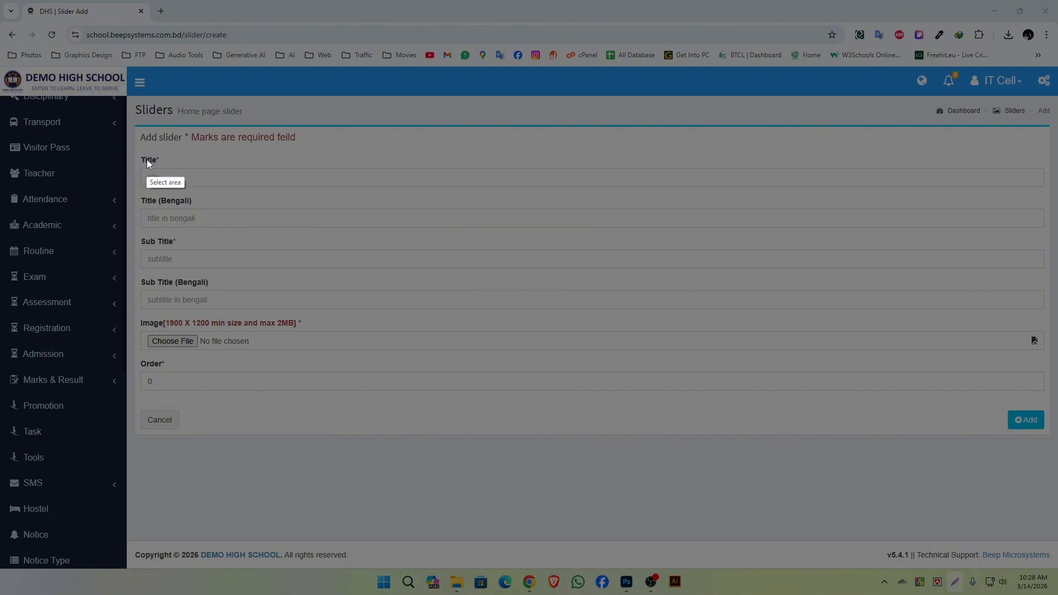
left_click_drag(134, 146, 425, 197)
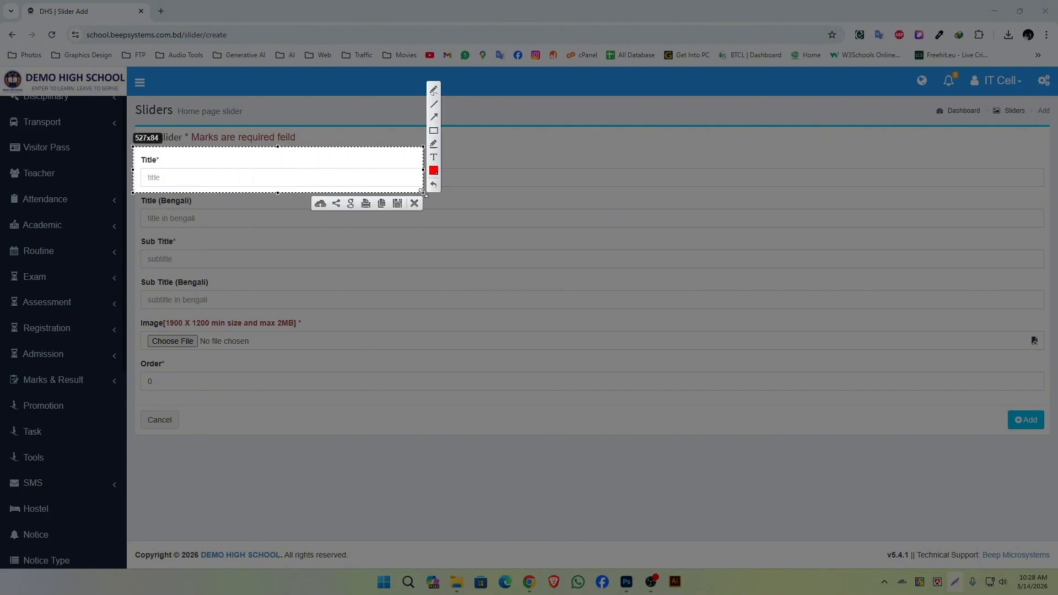
key("ctrl+c")
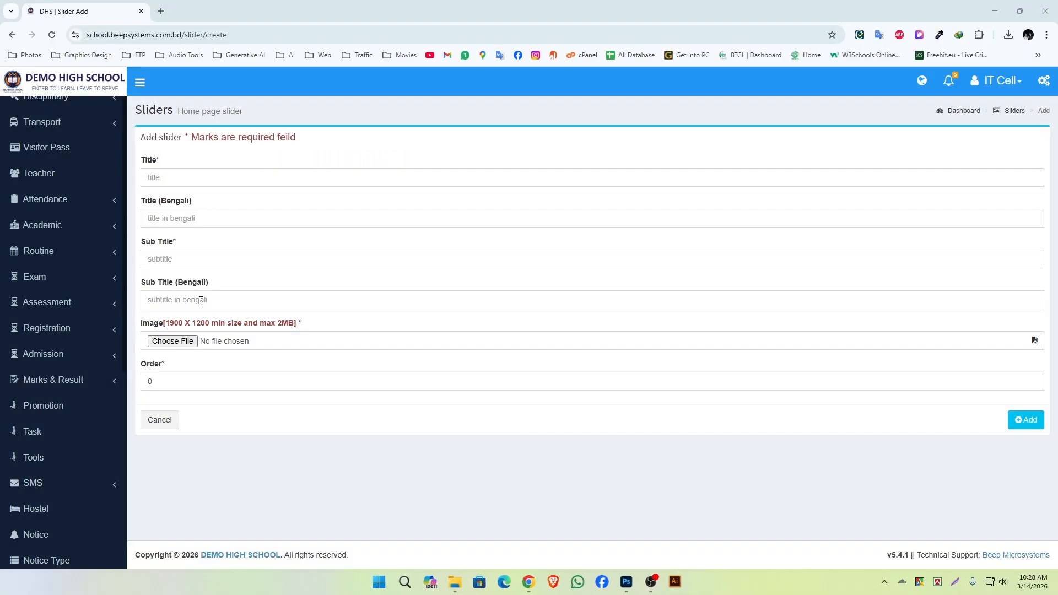
left_click(955, 586)
left_click_drag(137, 233, 464, 278)
key("ctrl+c")
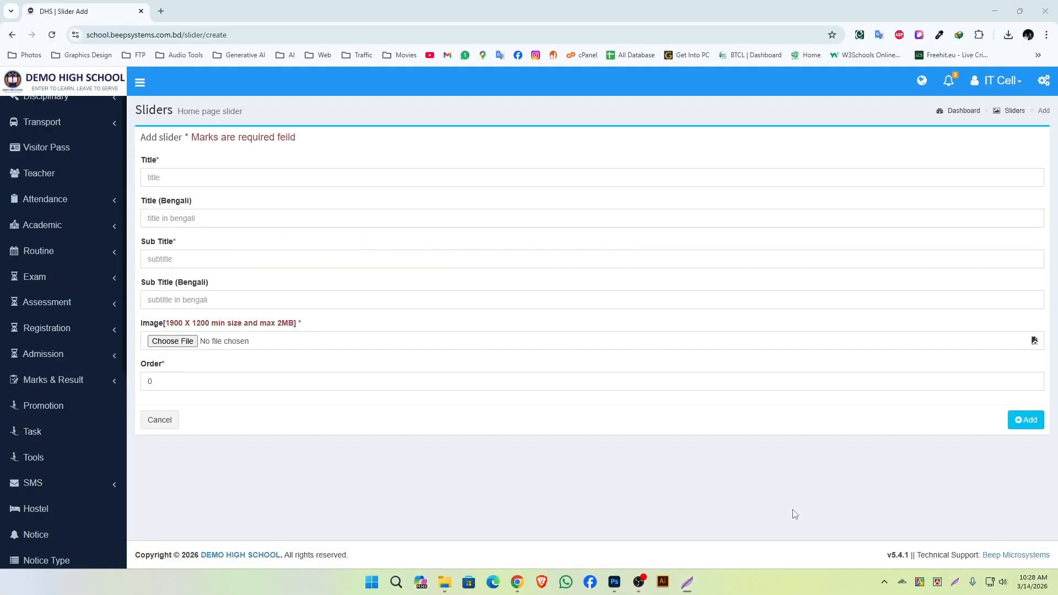
Enter Our Main Campus as the title and Demo High School as the sub title, copying a screen capture of the empty Sub Title field in between.
left_click(207, 174)
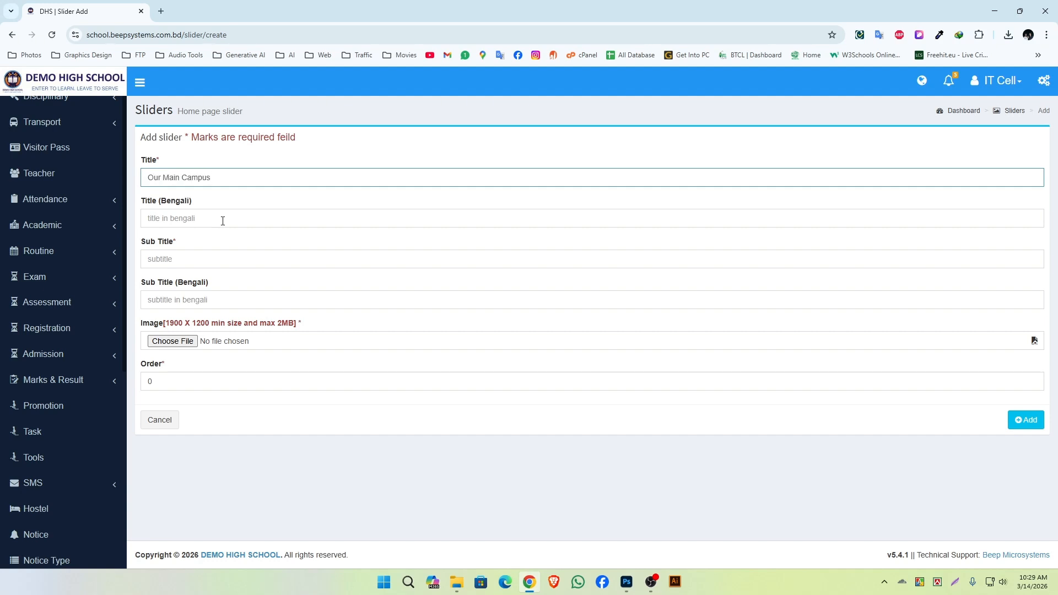
key("super+shift+s")
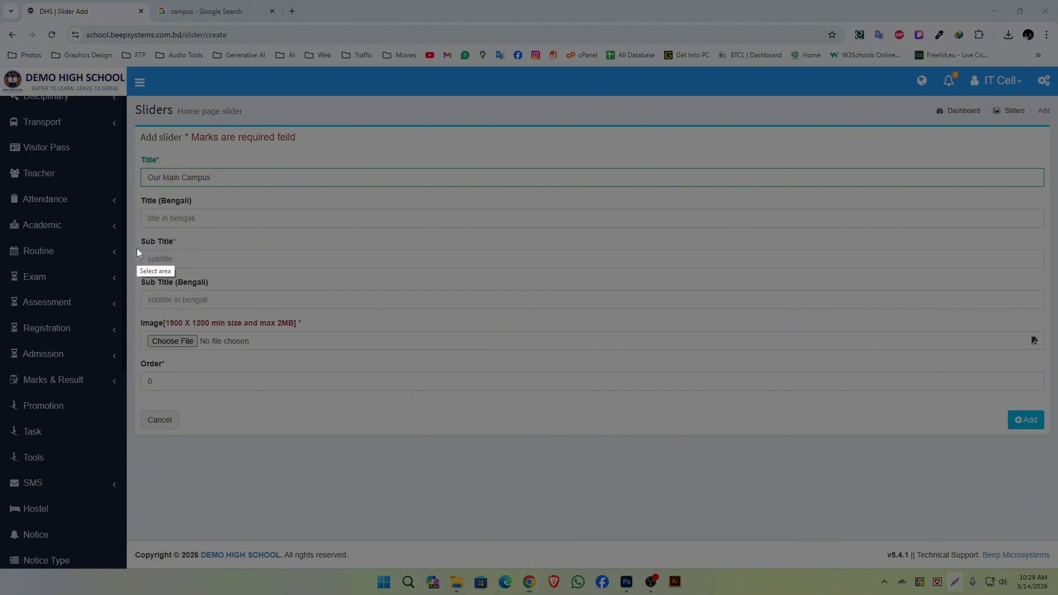
mouse_move(137, 248)
left_mouse_down()
mouse_move(236, 276)
mouse_move(308, 280)
left_mouse_up()
key("ctrl+c")
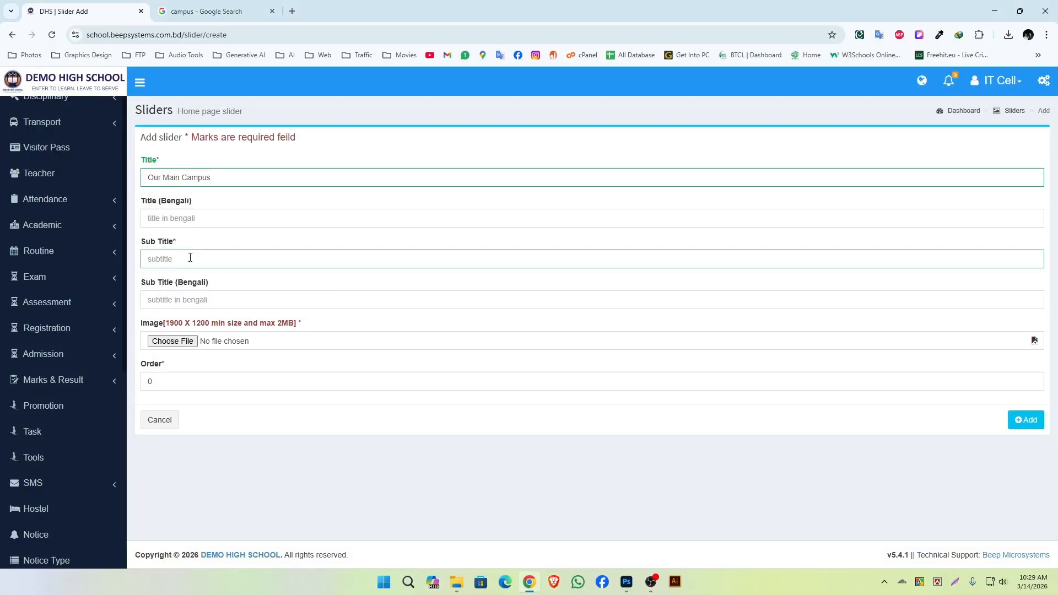
type("Demo High School")
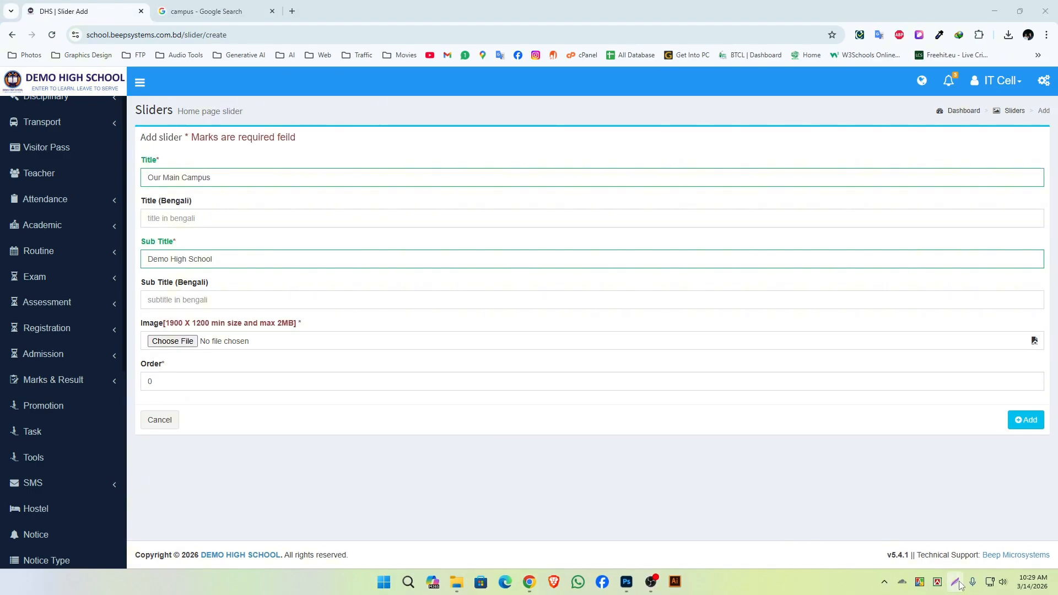
Copy a screen capture of the Image field with a red rectangle around its 1900 X 1200 size requirement.
key("super+shift+s")
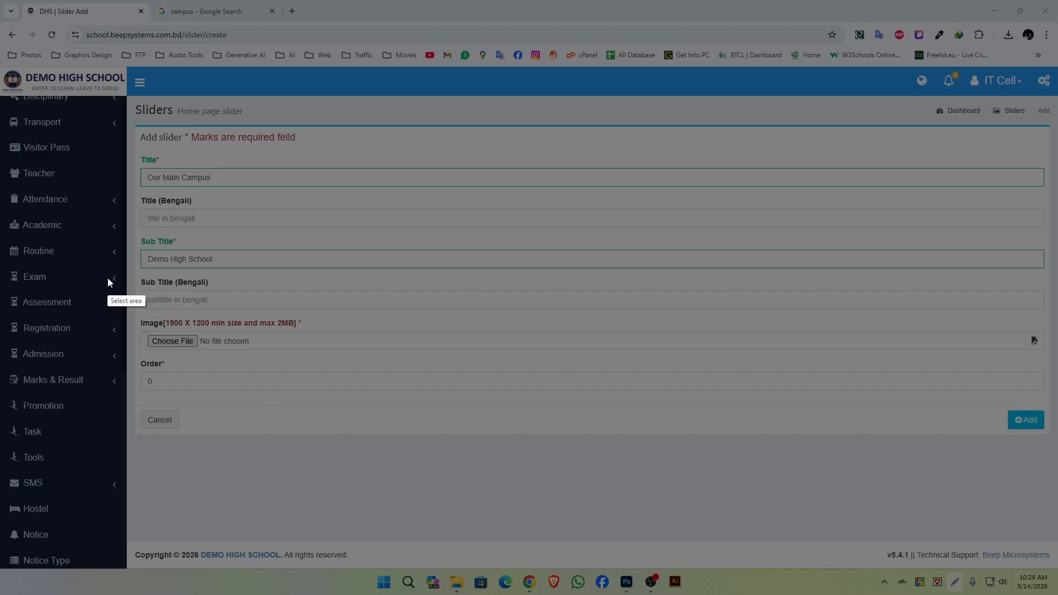
mouse_move(134, 313)
left_mouse_down()
mouse_move(276, 359)
mouse_move(422, 360)
left_mouse_up()
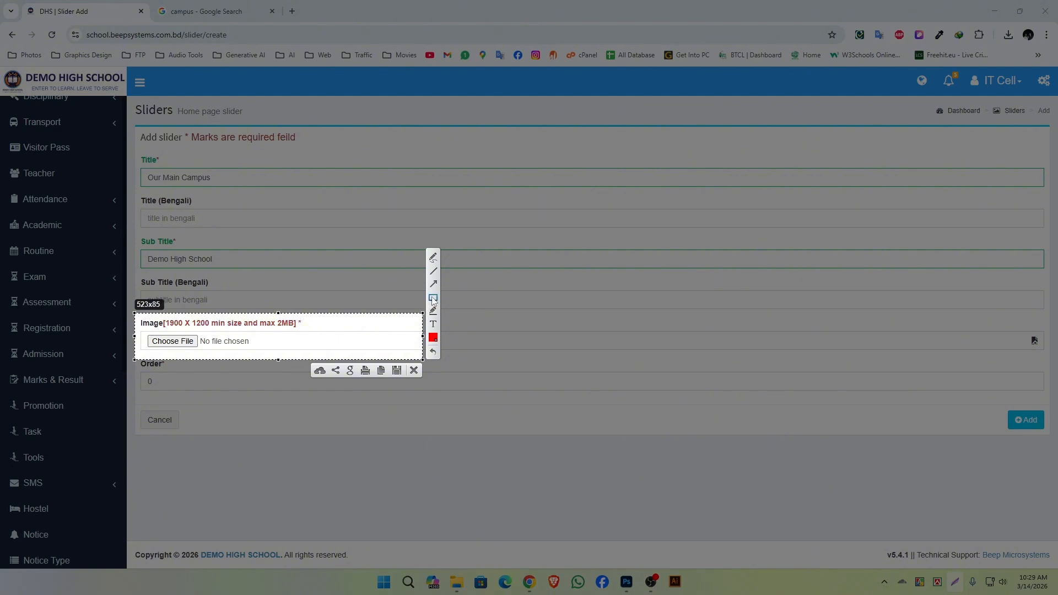
left_click_drag(137, 316, 322, 329)
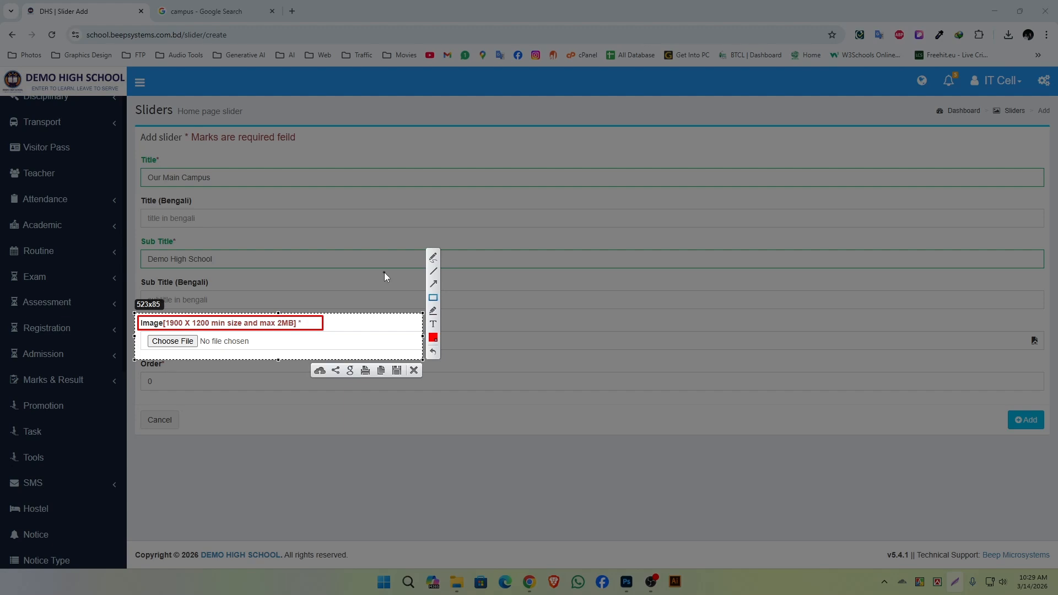
key("ctrl+c")
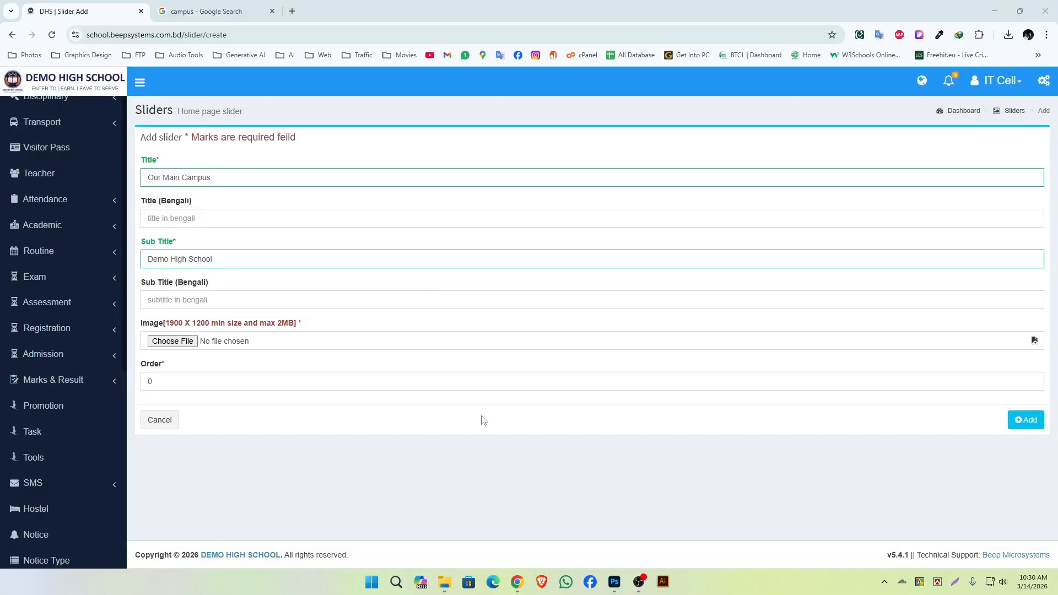
Switch to Photoshop and open the b-d-memorial-school photo from the Downloads folder.
mouse_move(627, 585)
left_click(598, 520)
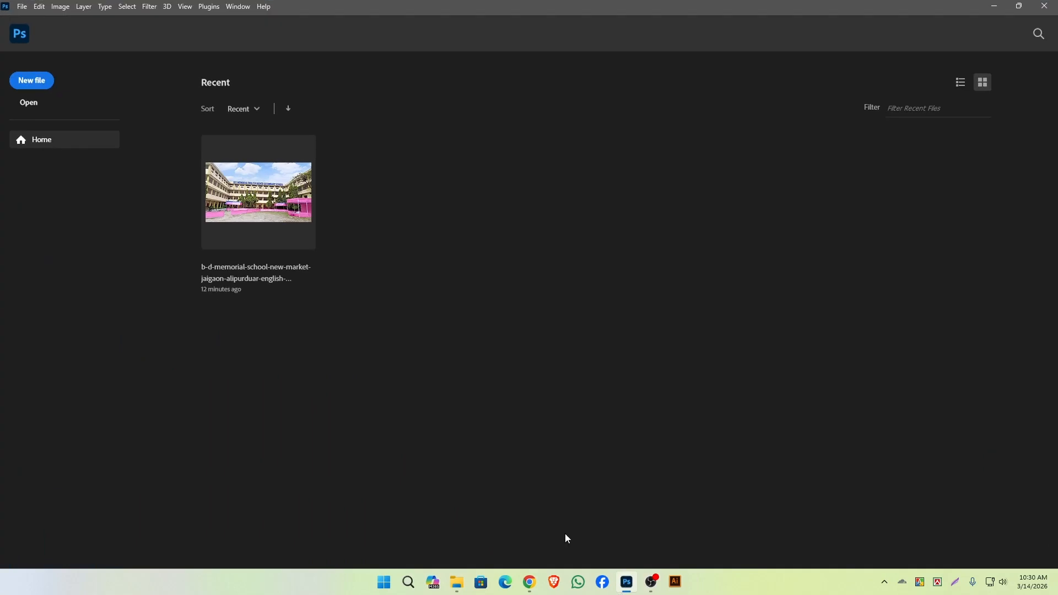
left_click(23, 6)
left_click(36, 30)
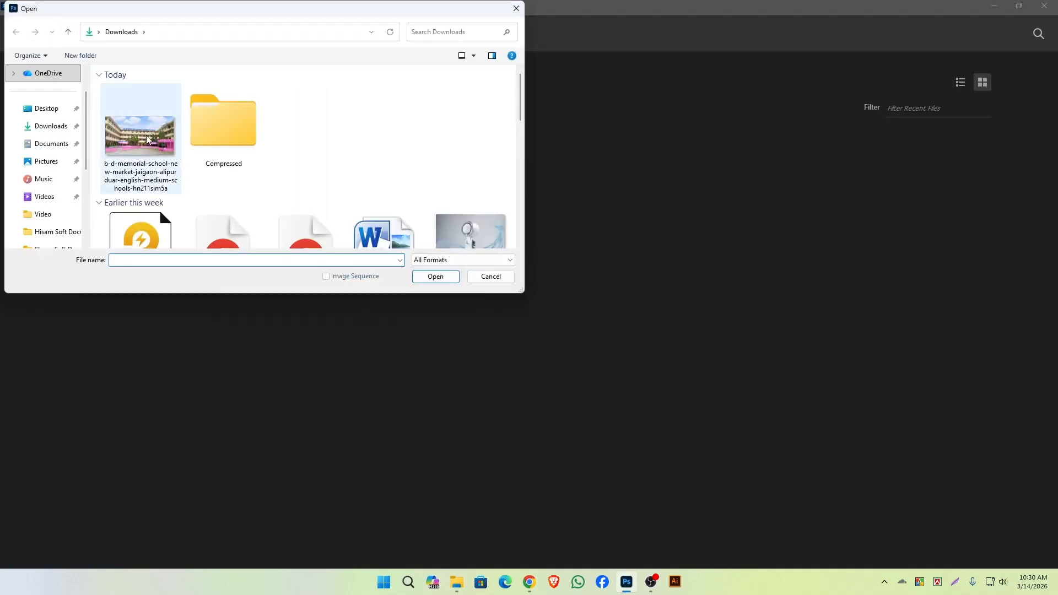
left_click(140, 129)
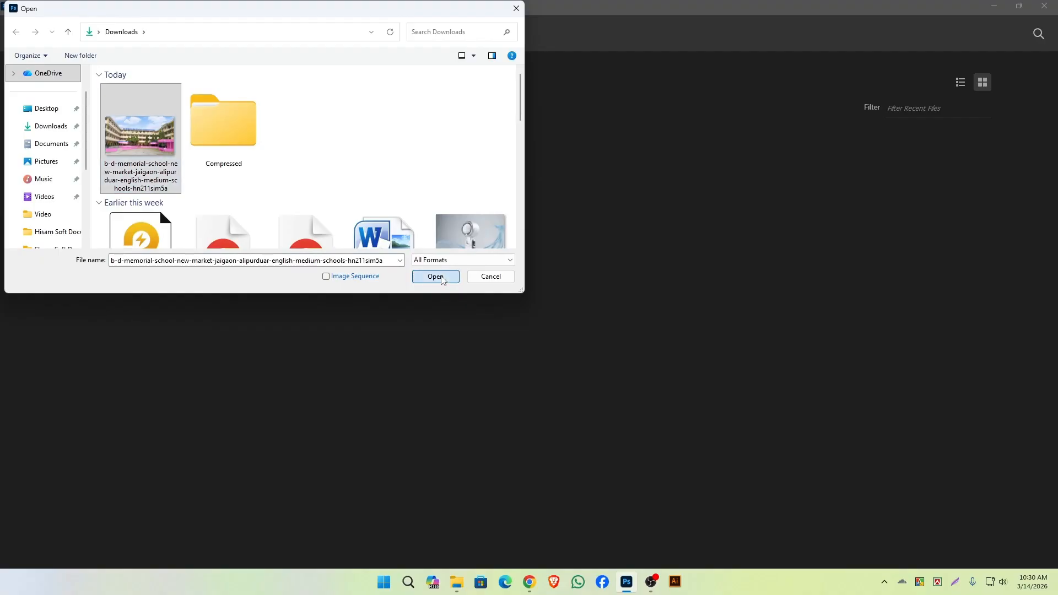
left_click(435, 277)
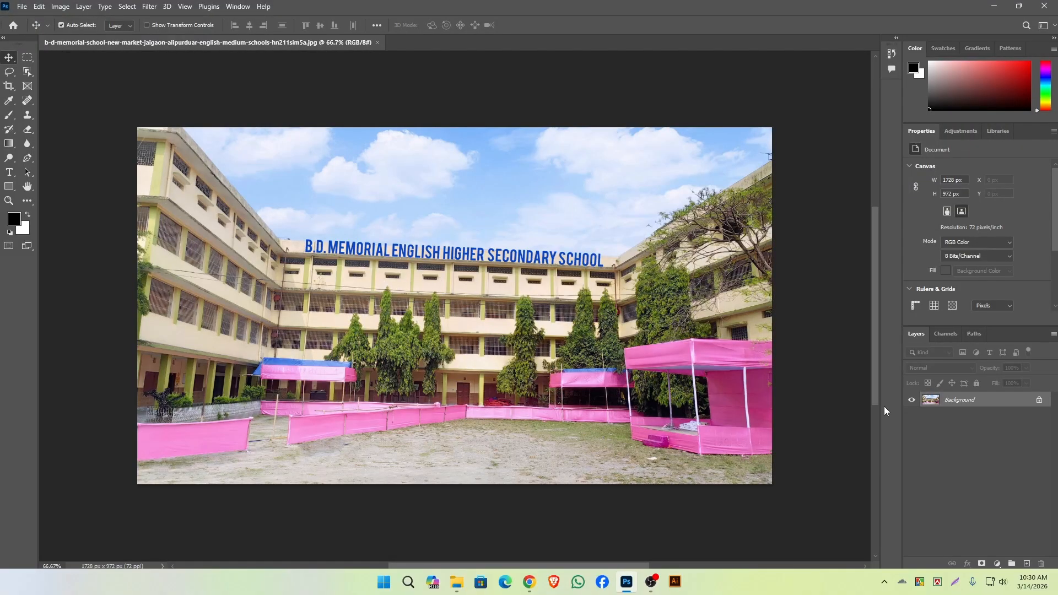
left_click(955, 583)
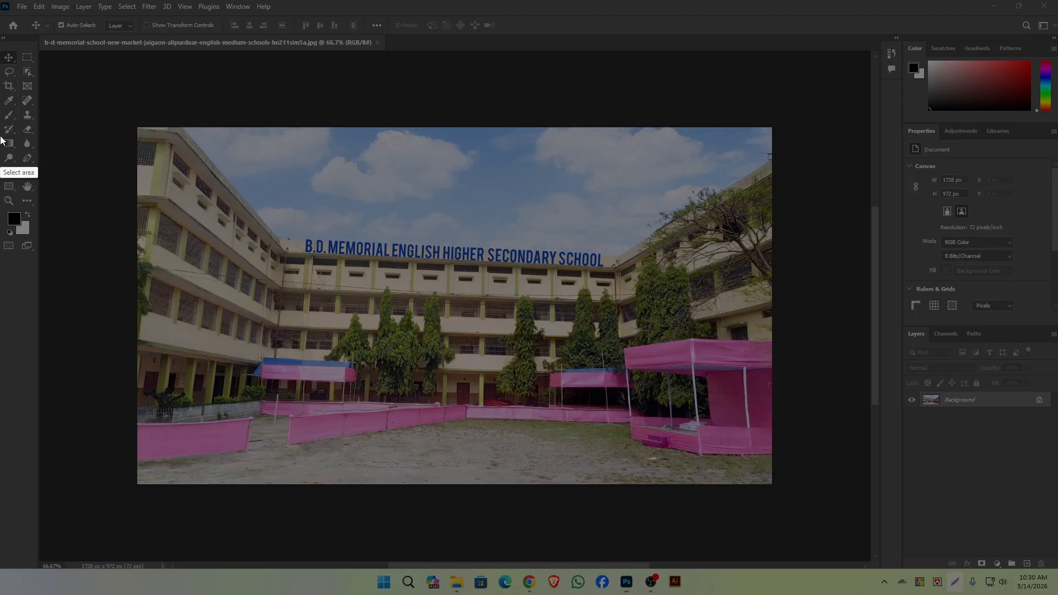
left_click_drag(1, 75, 24, 103)
key("Escape")
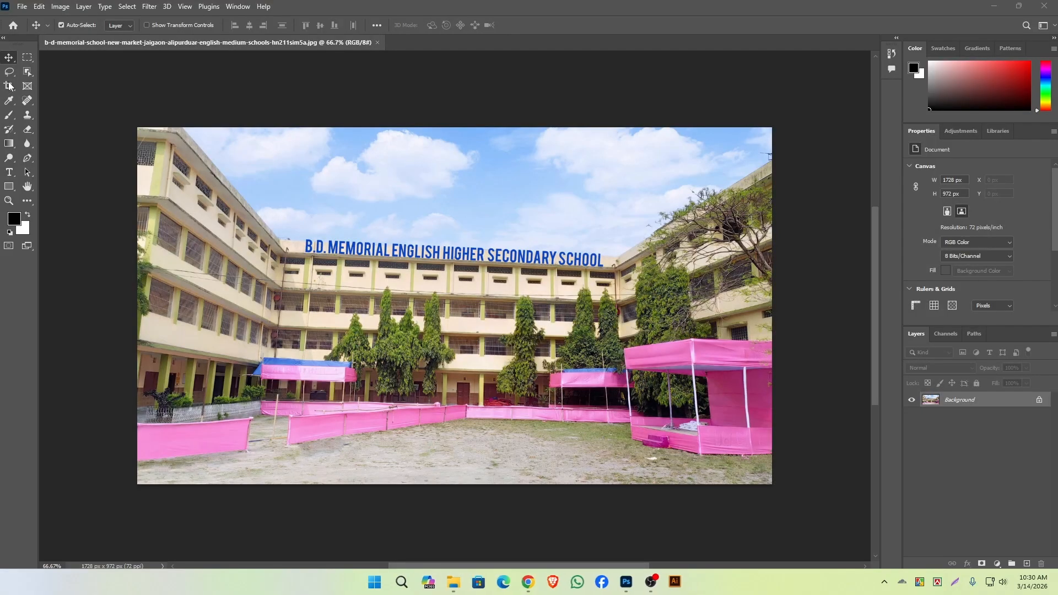
Set the Crop tool to W x H x Resolution with a width of 1900 px and a height of 1200 px.
left_click(8, 88)
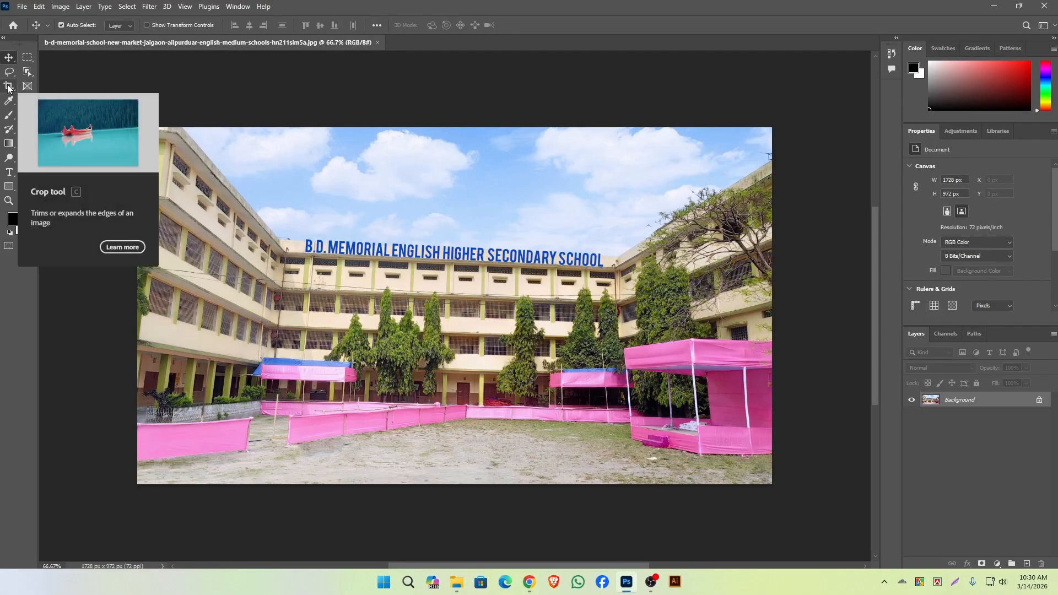
left_click(9, 86)
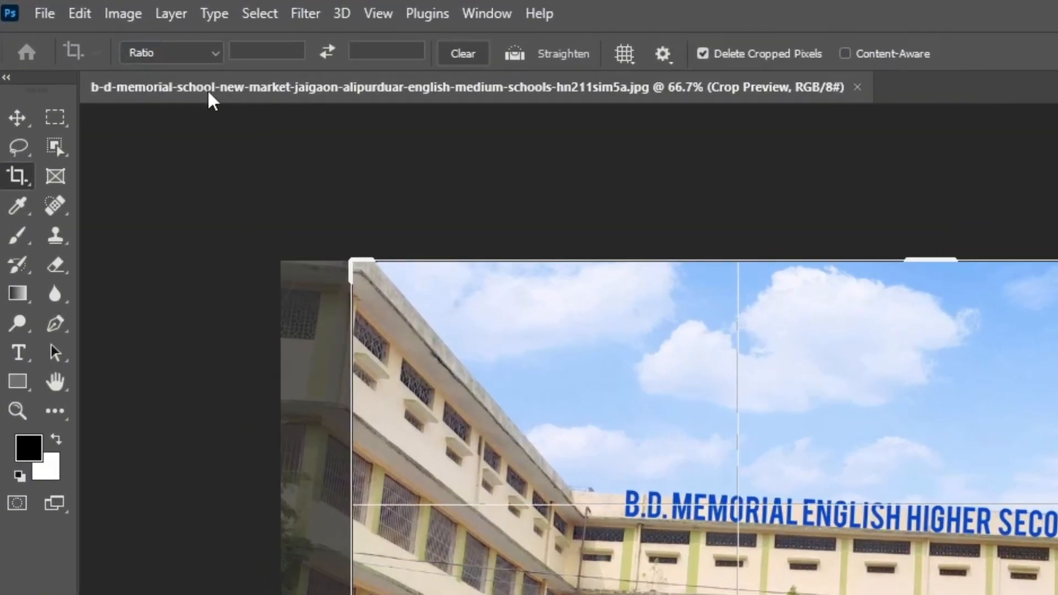
left_click(145, 41)
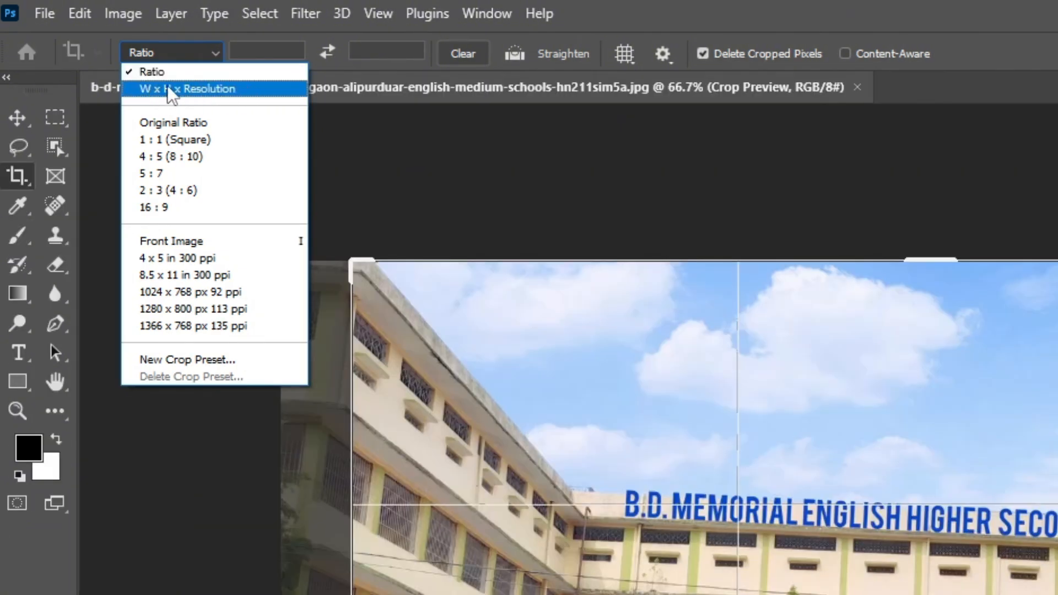
left_click(202, 88)
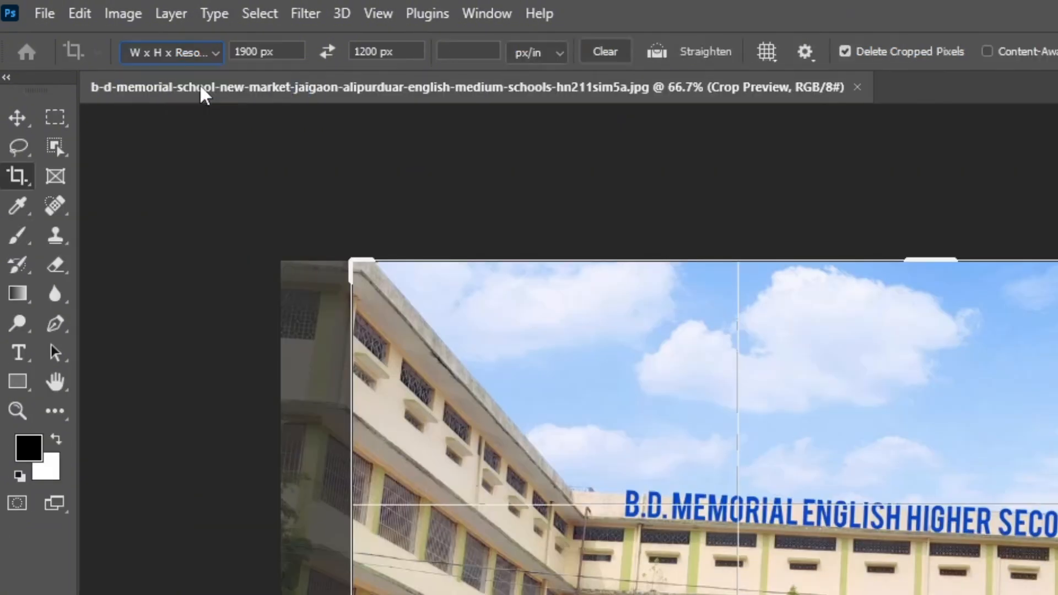
left_click_drag(295, 51, 217, 53)
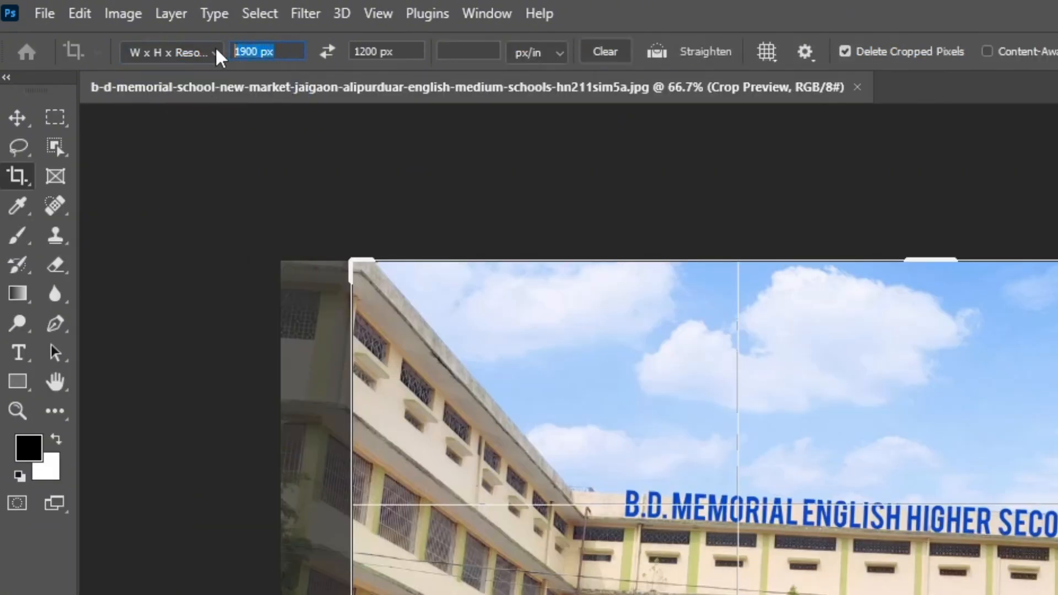
type("1900")
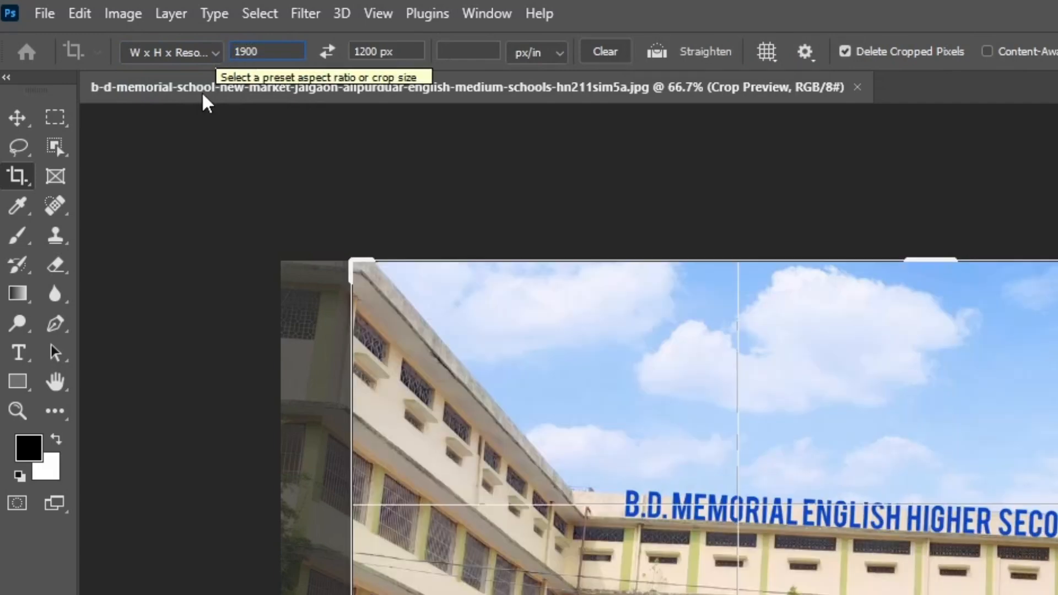
left_click_drag(397, 51, 314, 55)
type("1200")
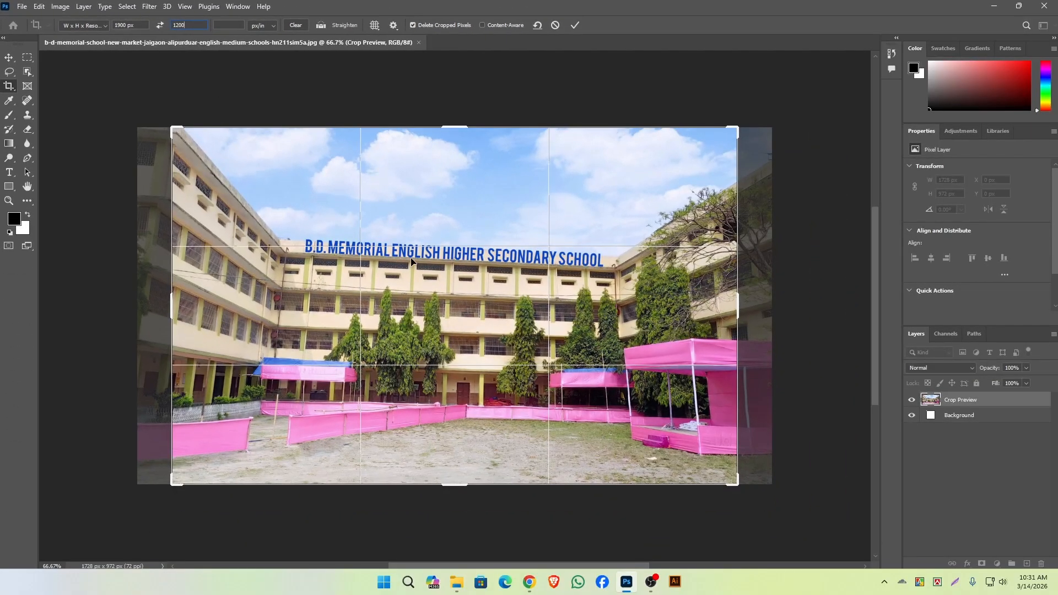
key("Return")
Tighten the crop frame around the school building, rotate the photo slightly counter-clockwise to level the school sign, and apply the crop.
left_click_drag(172, 129, 201, 145)
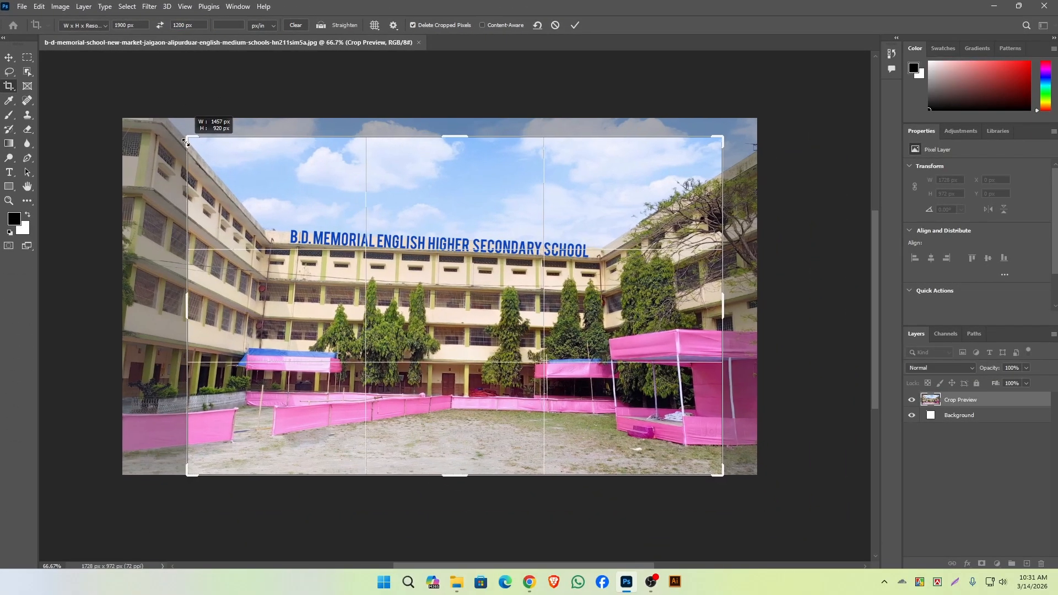
left_click_drag(726, 478, 710, 467)
left_click_drag(558, 381, 556, 380)
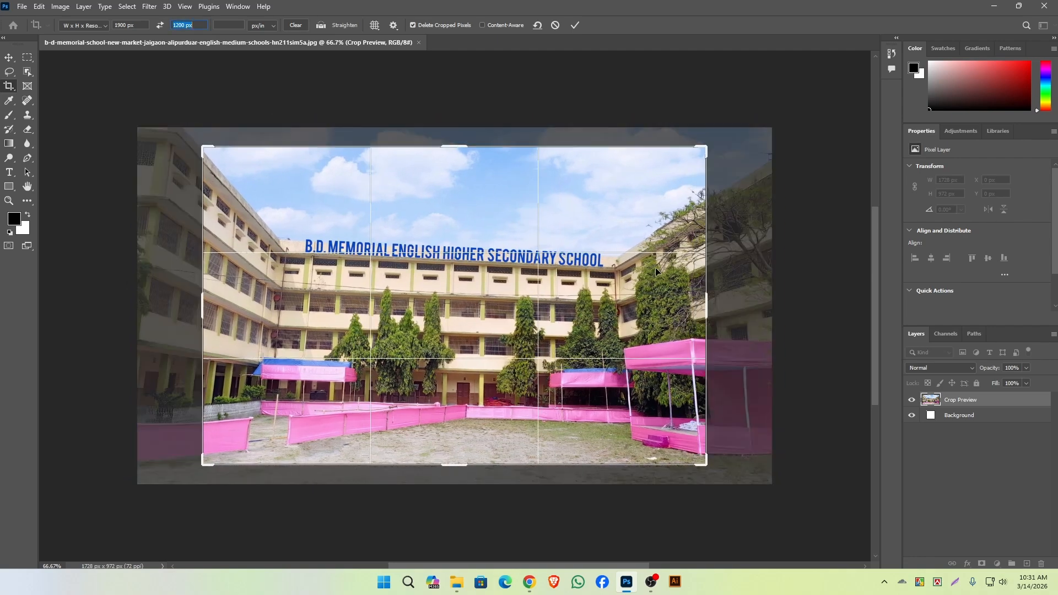
left_click_drag(733, 133, 738, 111)
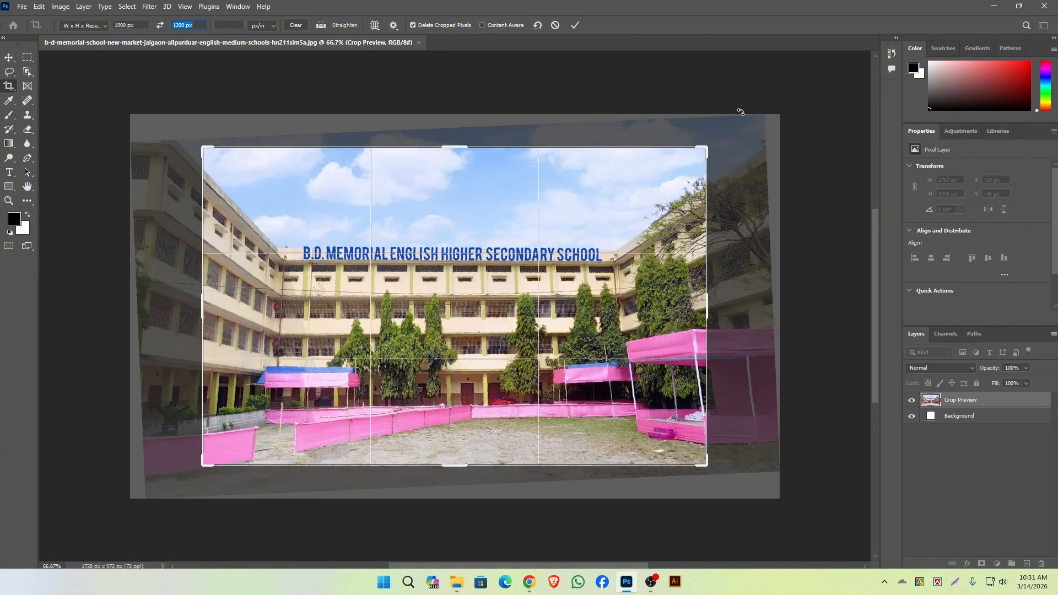
left_click(575, 25)
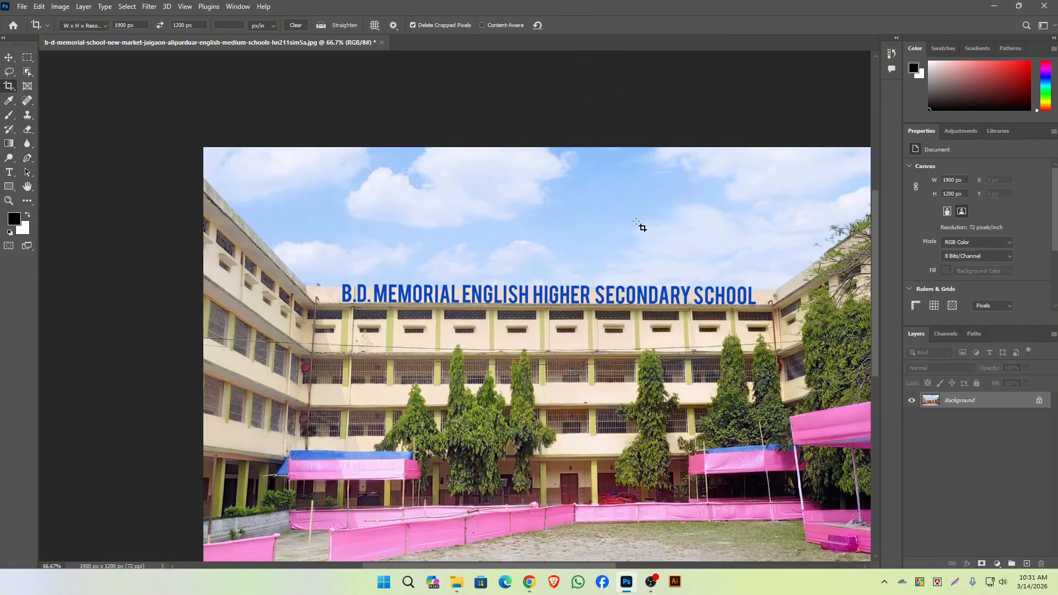
Save the cropped photo in Downloads as a JPEG named Demo High School with quality 8.
scroll(695, 310, "down", 2)
left_click_drag(674, 358, 557, 324)
left_click(22, 6)
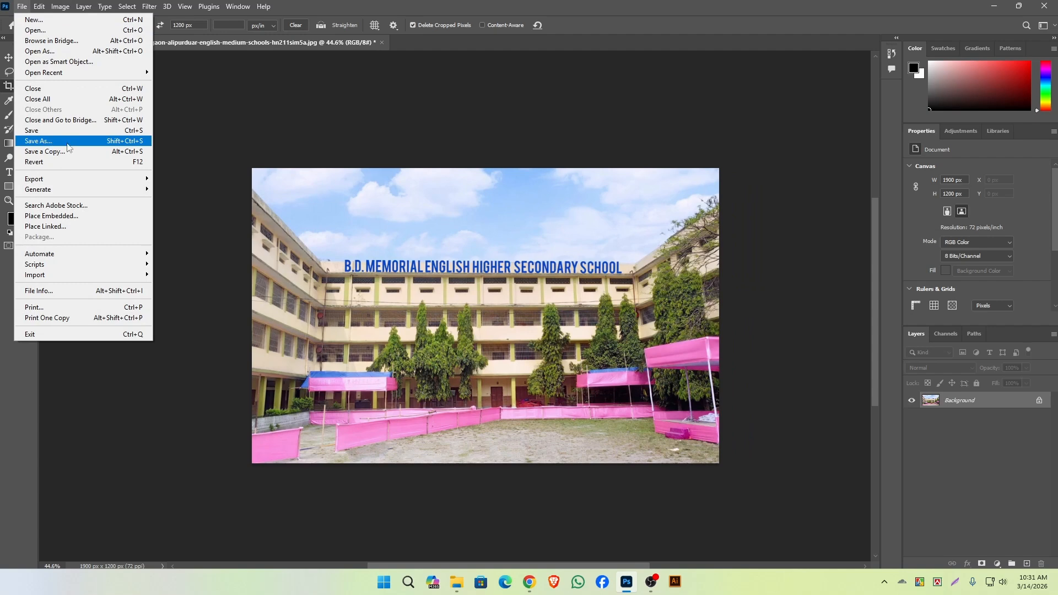
left_click(50, 142)
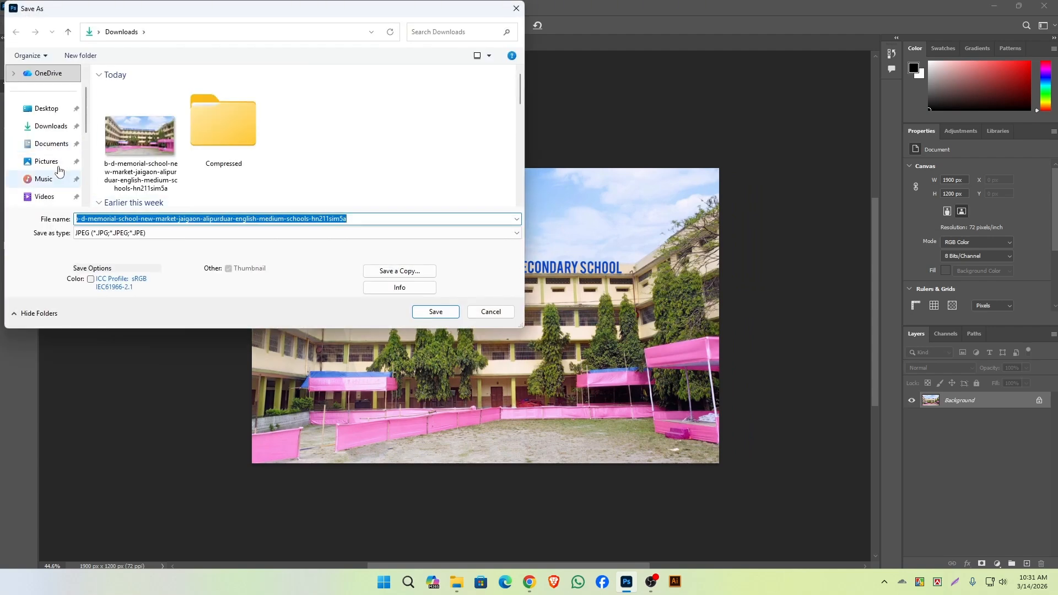
left_click(47, 127)
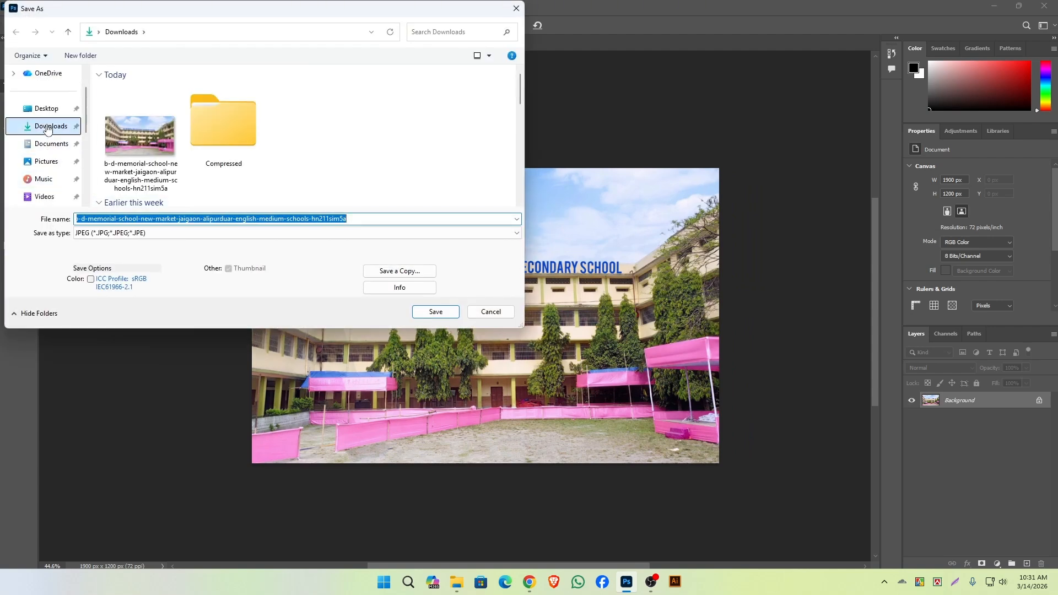
left_click(373, 218)
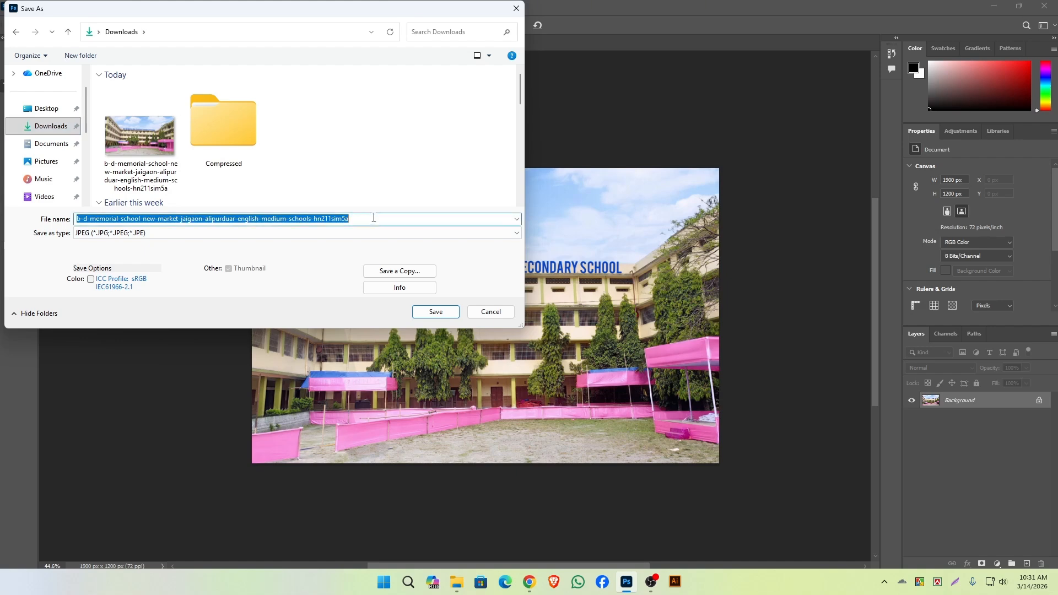
type("Demo High School")
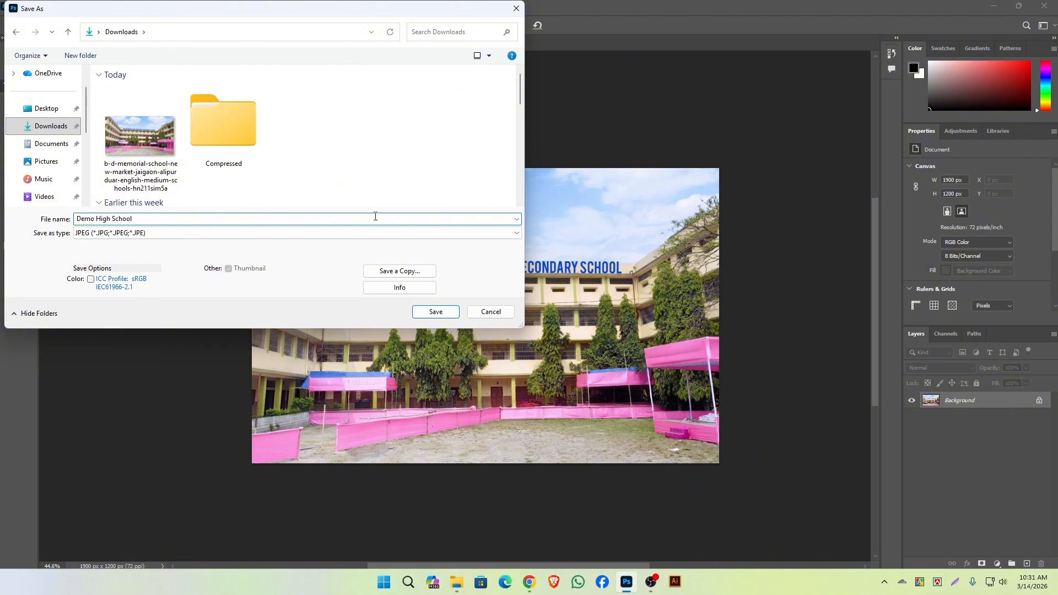
left_click(435, 312)
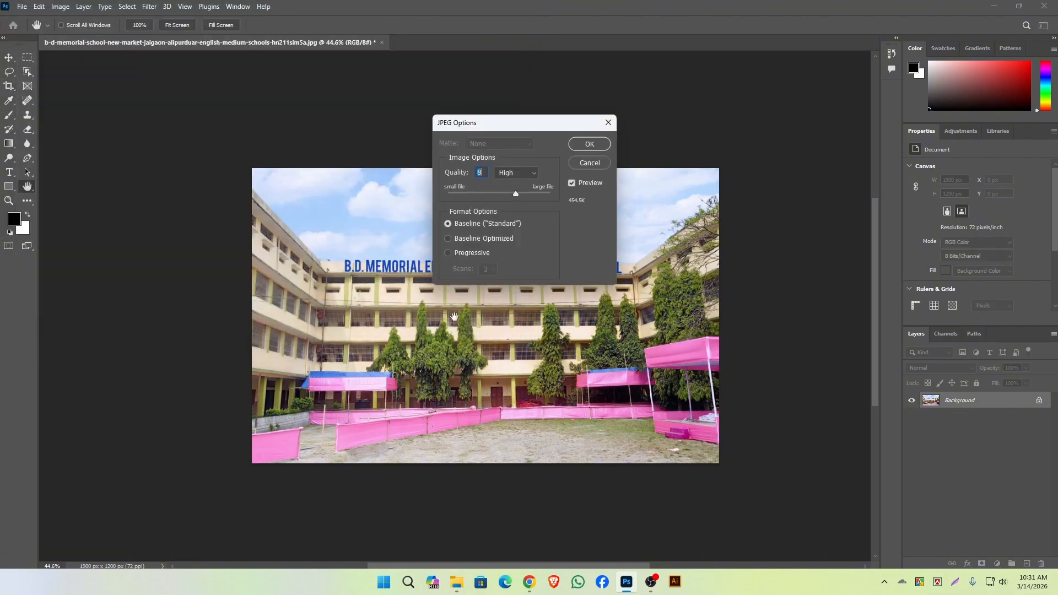
left_click(589, 144)
key("c")
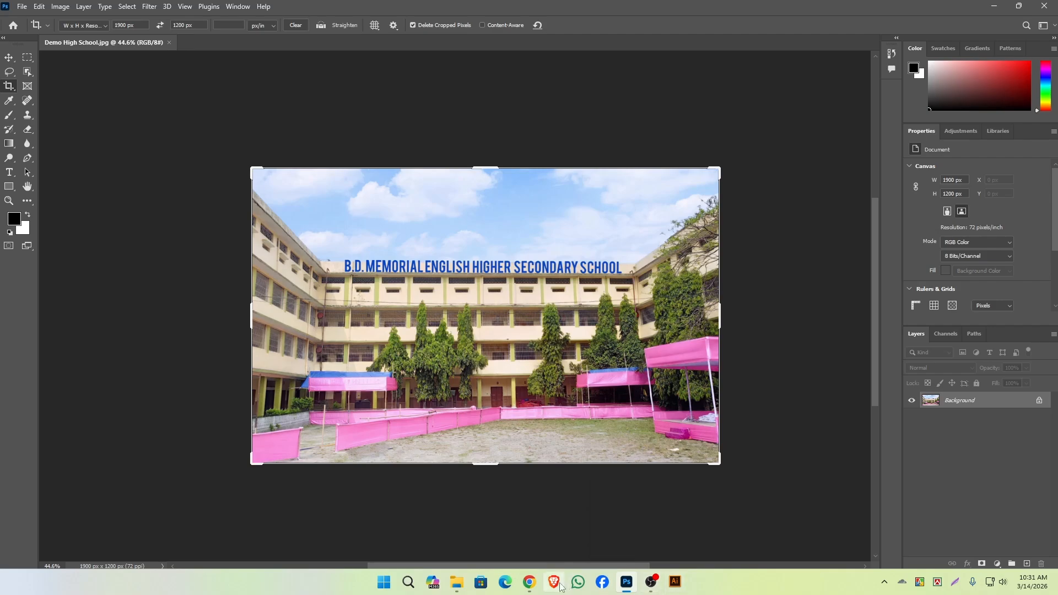
Switch back to Chrome and attach the Demo High School image from Downloads as the new slider's image.
left_click(531, 586)
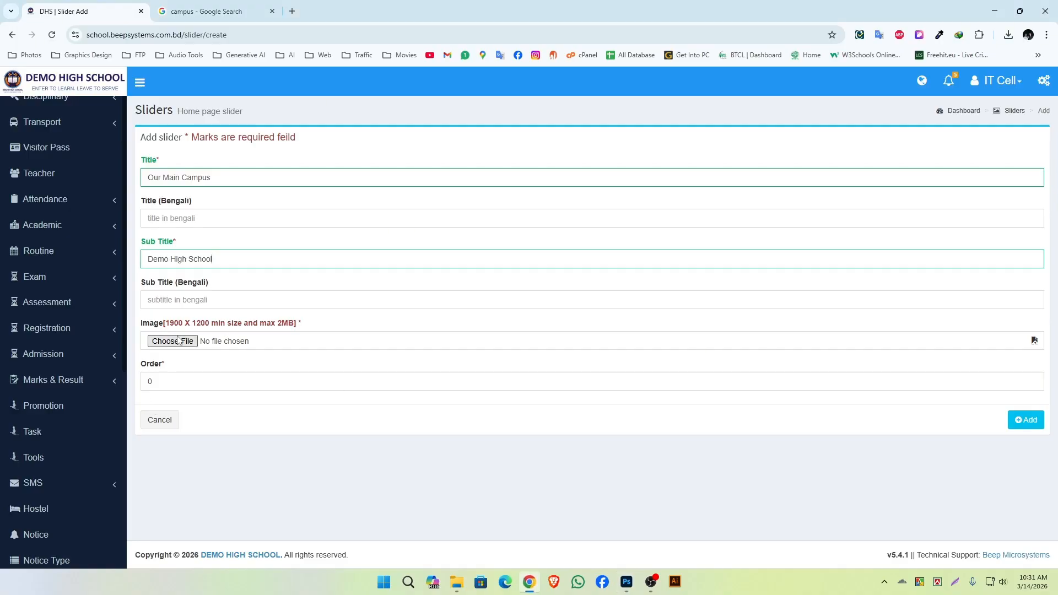
key("Print")
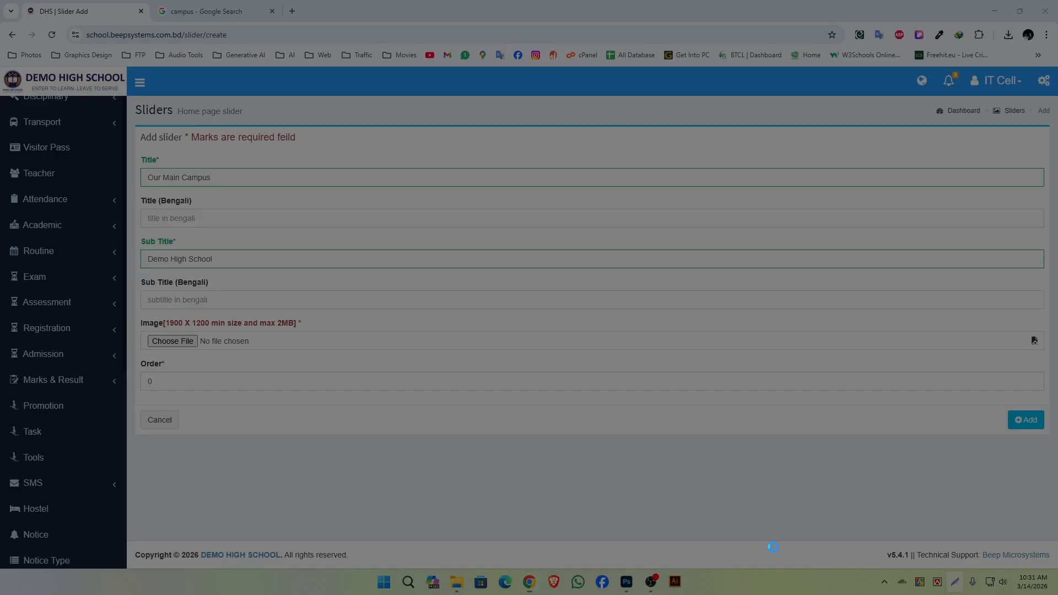
left_click_drag(134, 315, 317, 377)
key("ctrl+c")
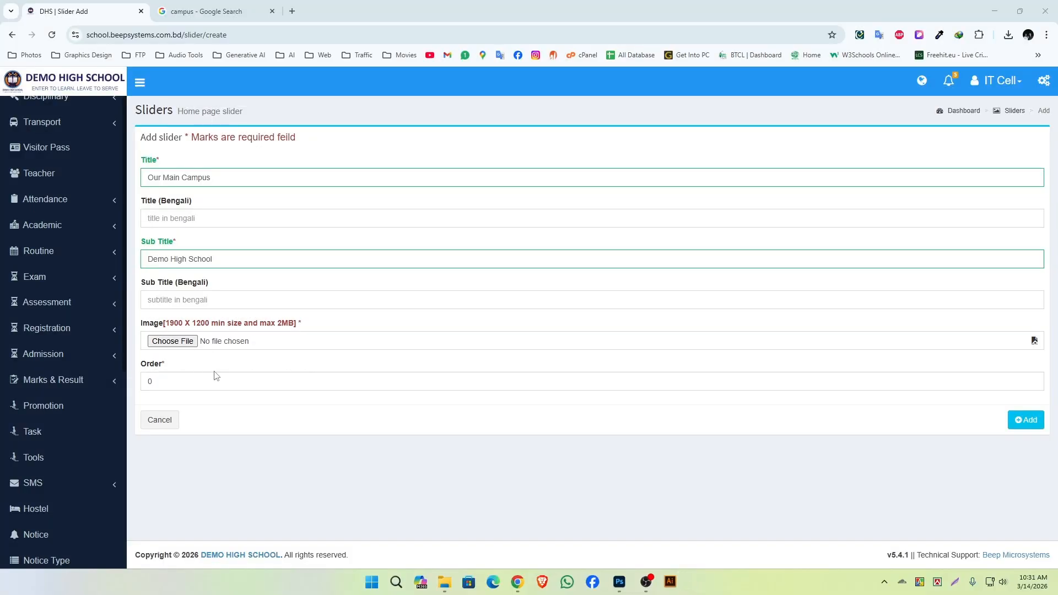
left_click(173, 341)
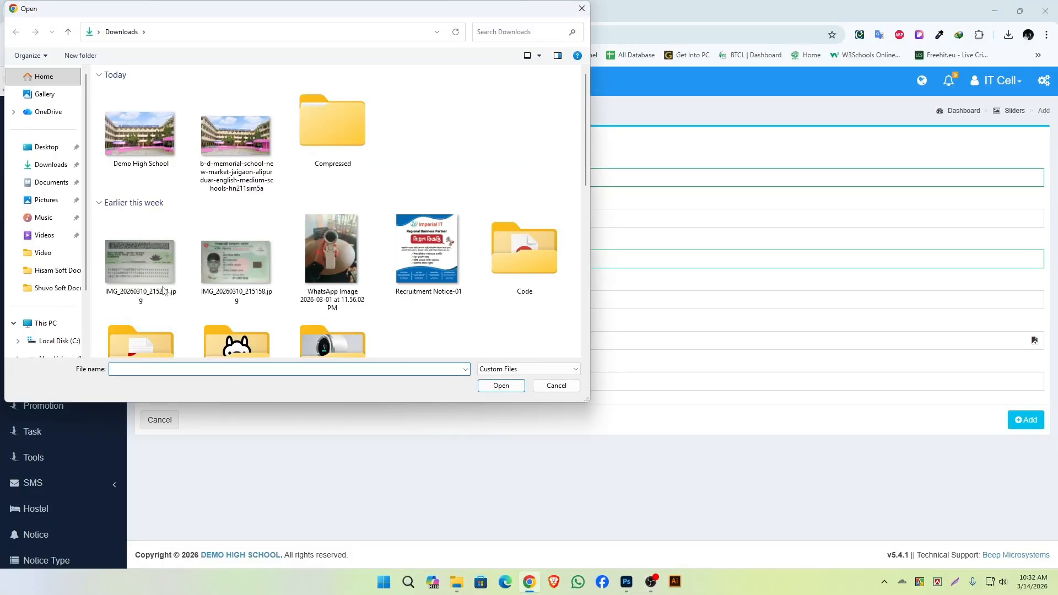
left_click(131, 140)
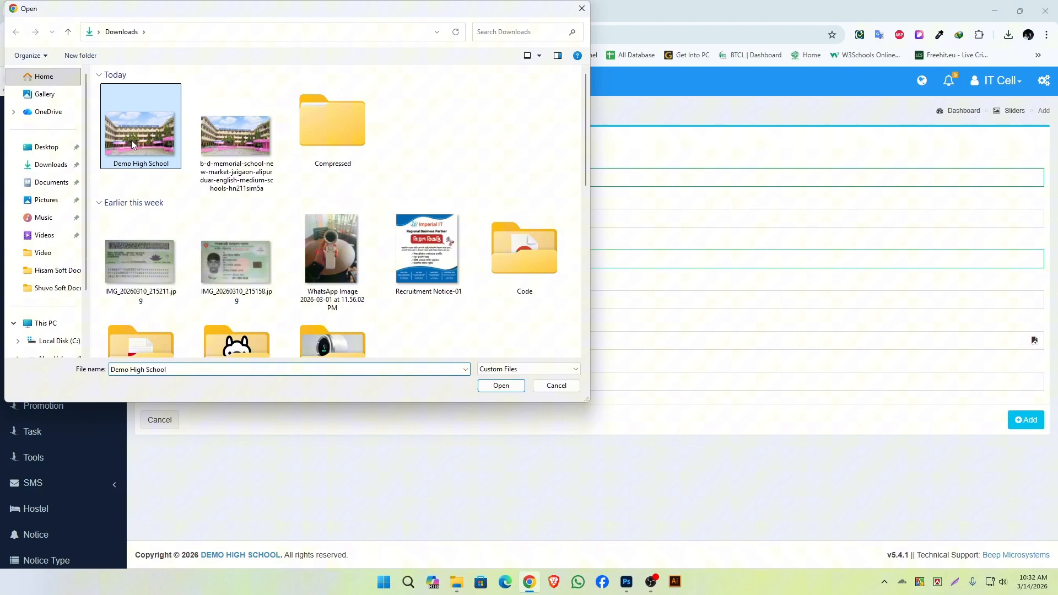
left_click(501, 385)
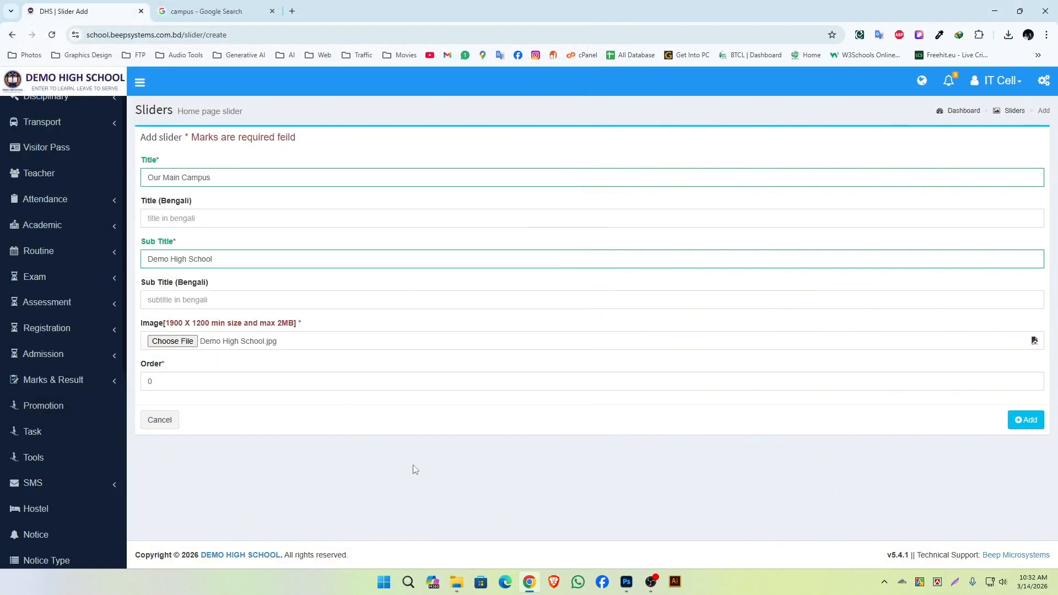
Set the new slider's order to 3 and add the slider.
left_click(955, 581)
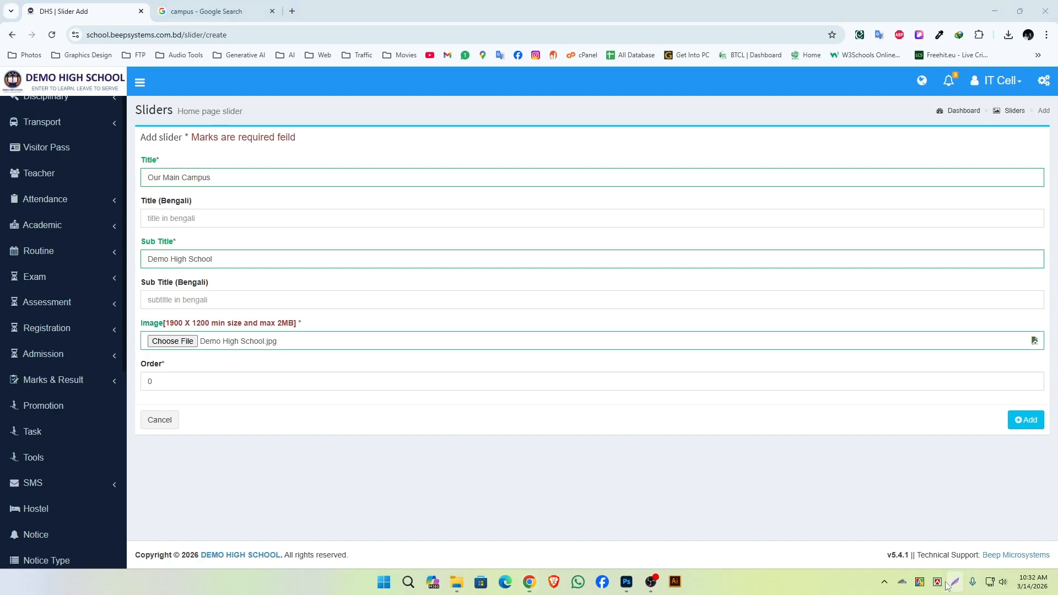
mouse_move(135, 356)
left_mouse_down()
mouse_move(316, 398)
mouse_move(460, 400)
left_mouse_up()
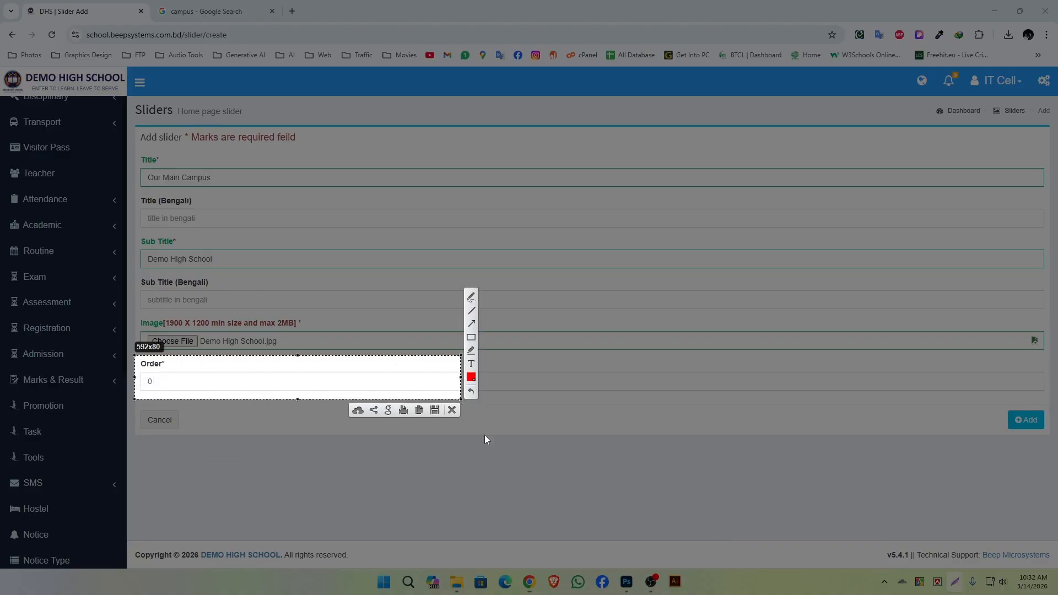
left_click(451, 410)
left_click_drag(168, 381, 138, 384)
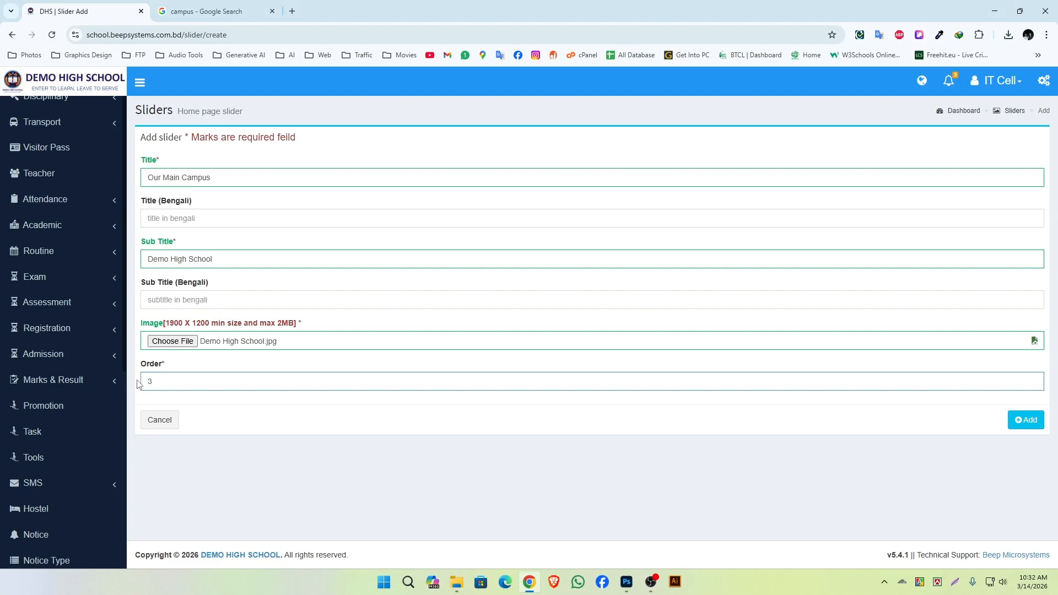
type("3")
key("Print")
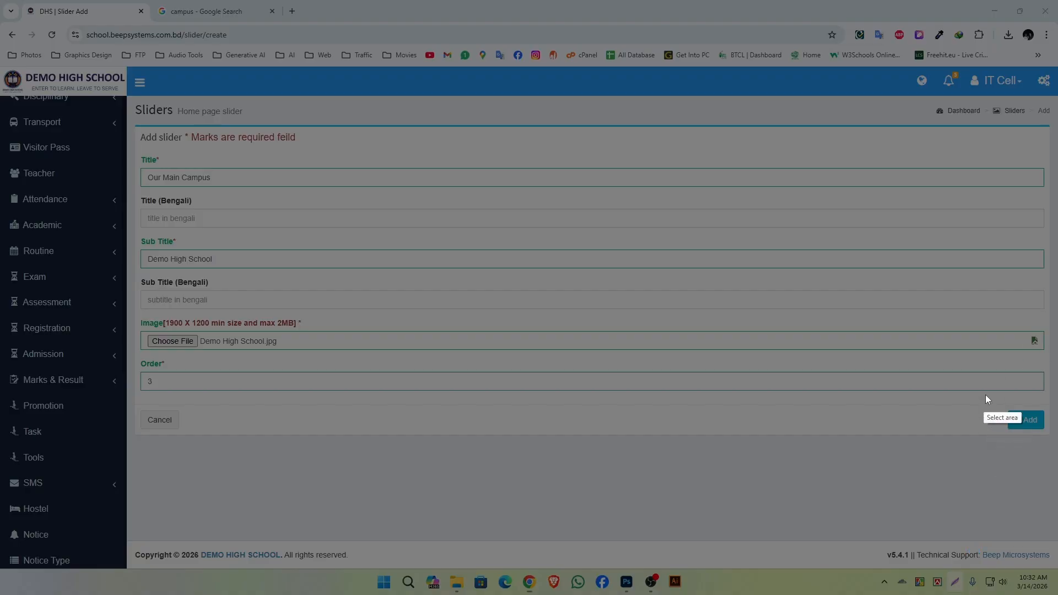
left_click_drag(985, 394, 1055, 437)
key("ctrl+c")
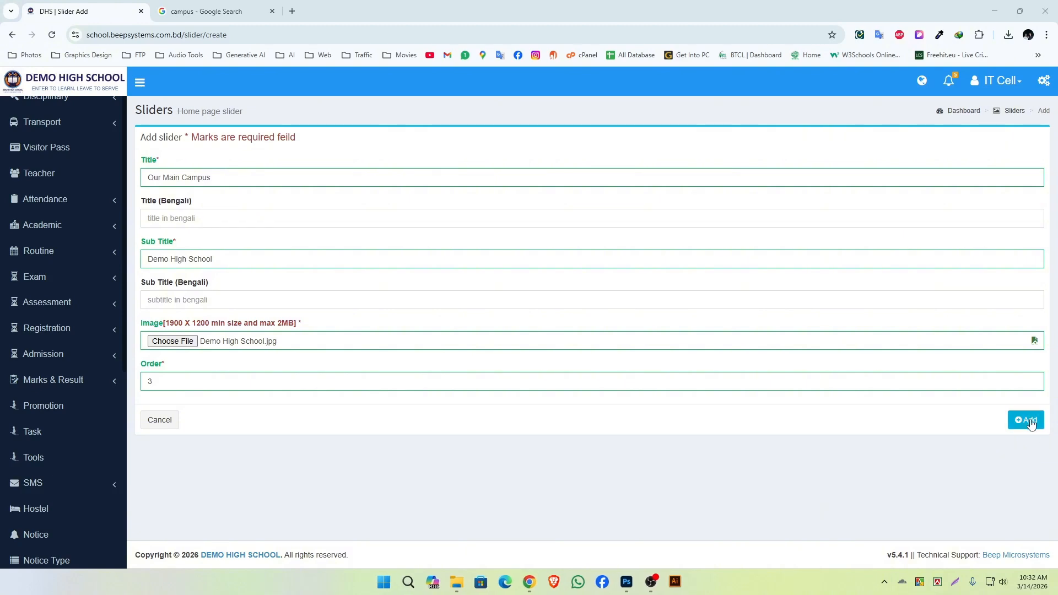
left_click(1026, 419)
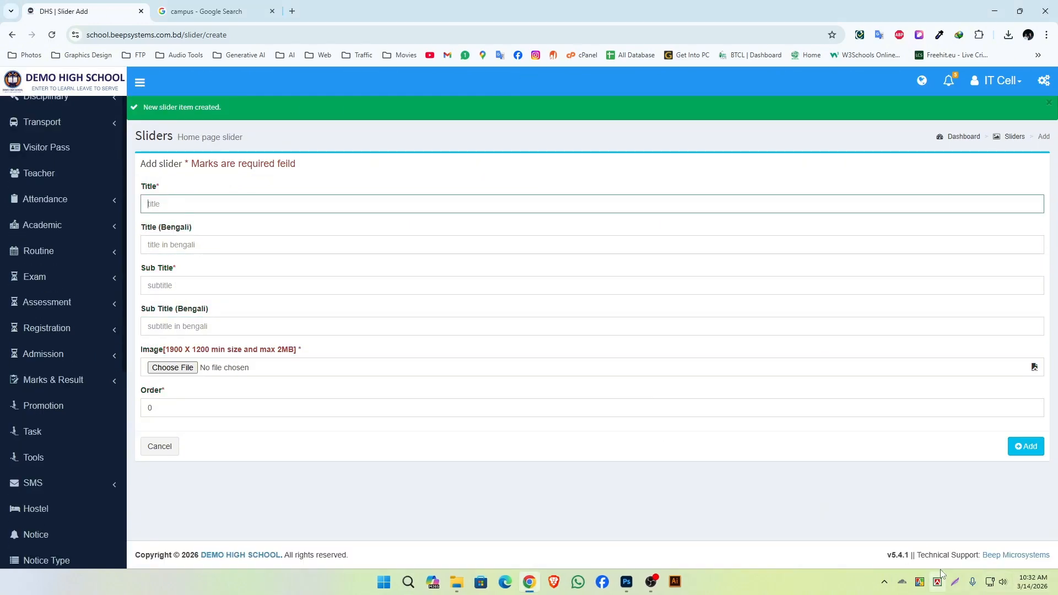
key("Print")
left_click_drag(127, 96, 578, 126)
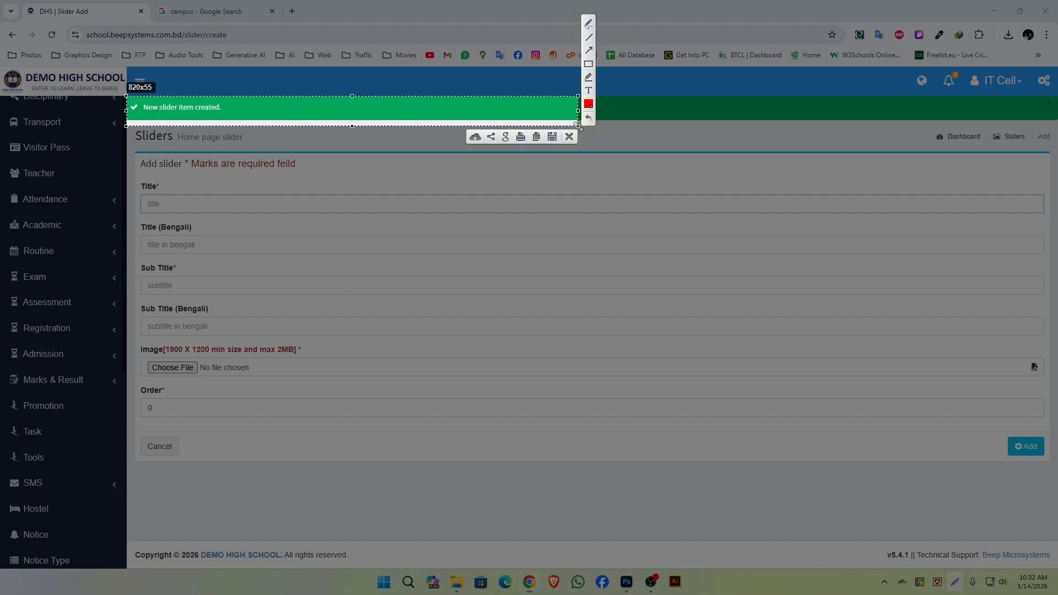
key("ctrl+c")
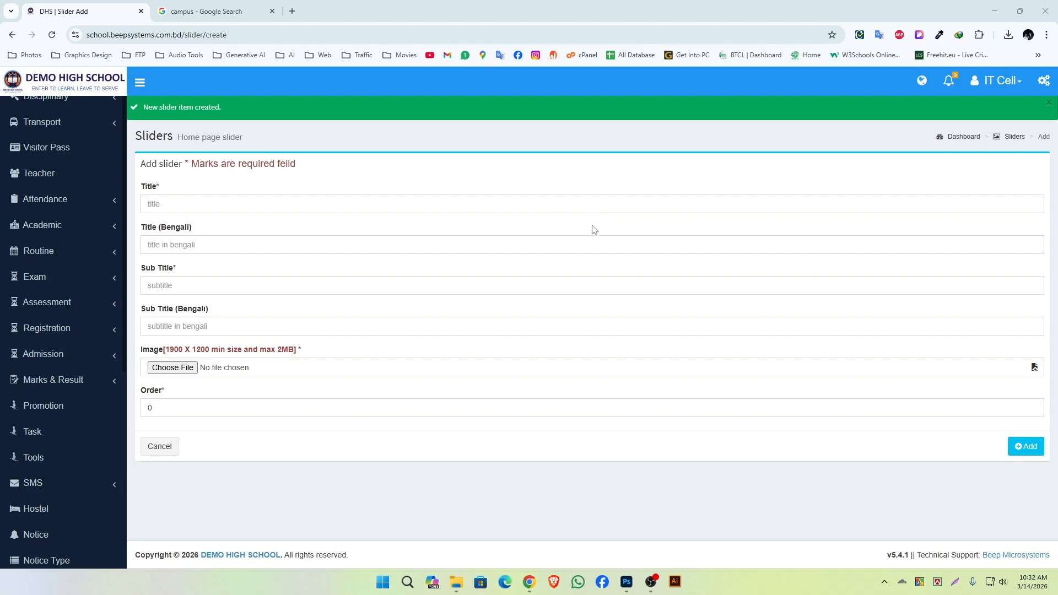
scroll(782, 291, "down", 1)
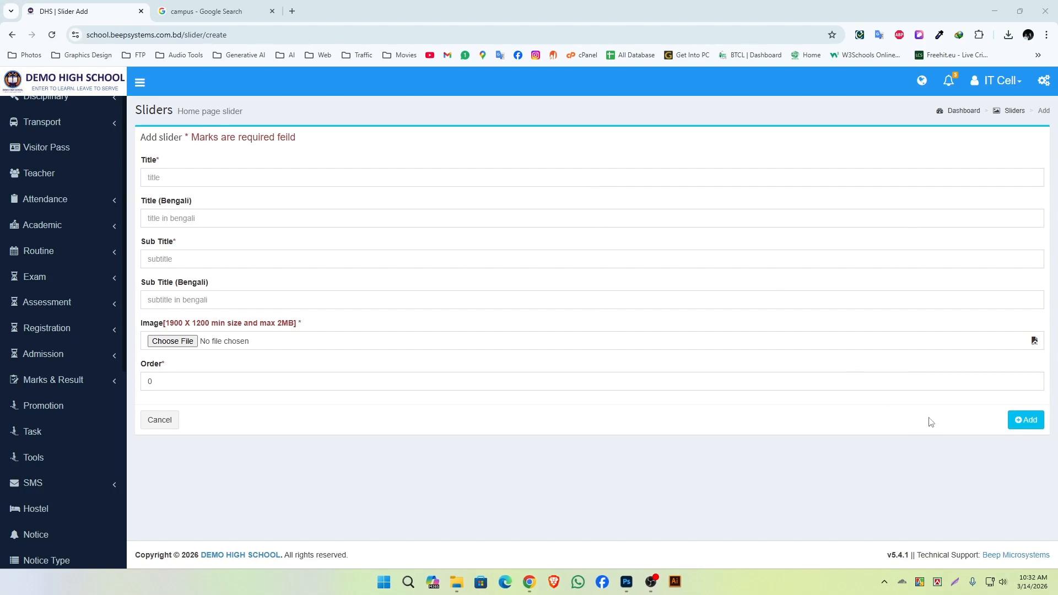
Open the school's public home page and examine the title and subtitle on the Our Main Campus slide.
left_click(954, 583)
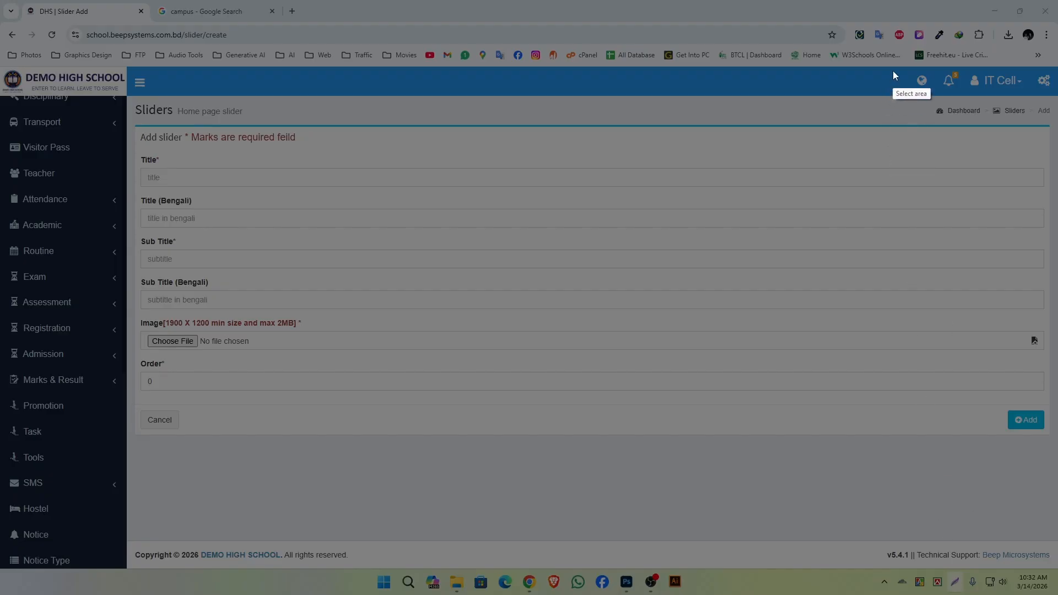
left_click_drag(948, 97, 948, 98)
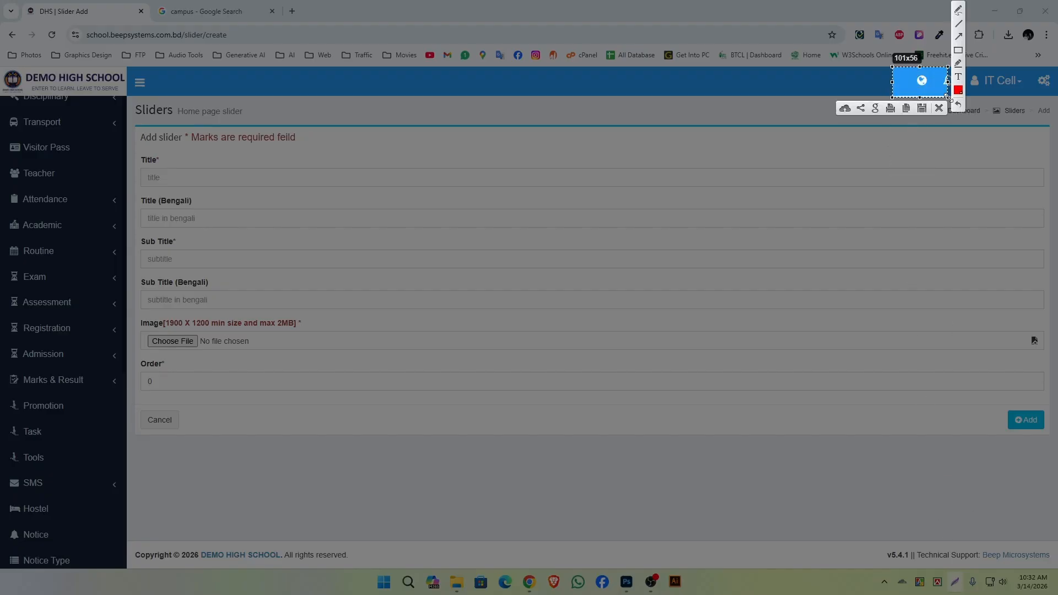
key("Escape")
left_click(922, 82)
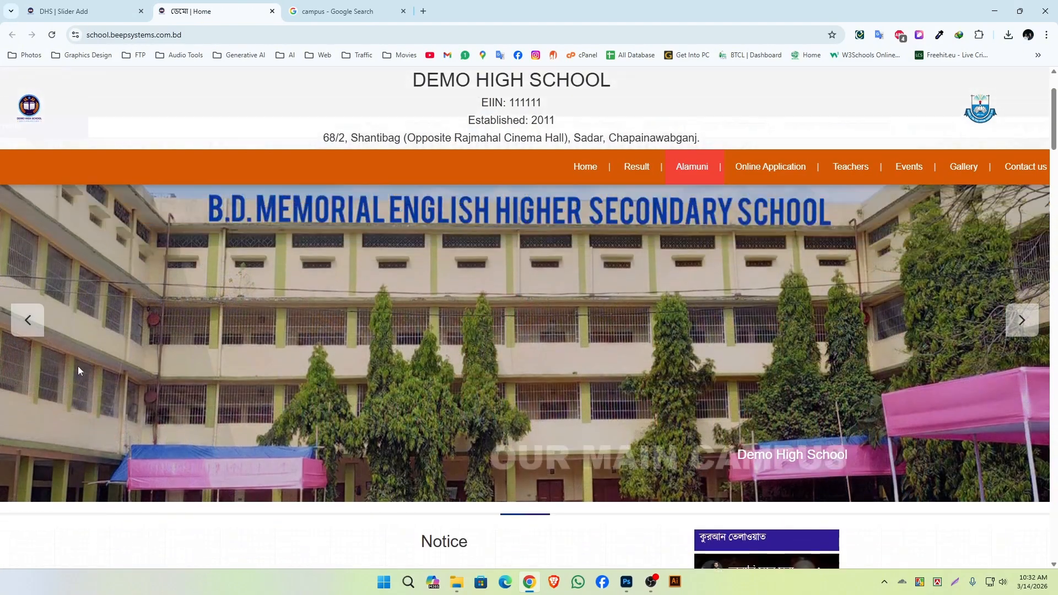
key("ctrl+minus")
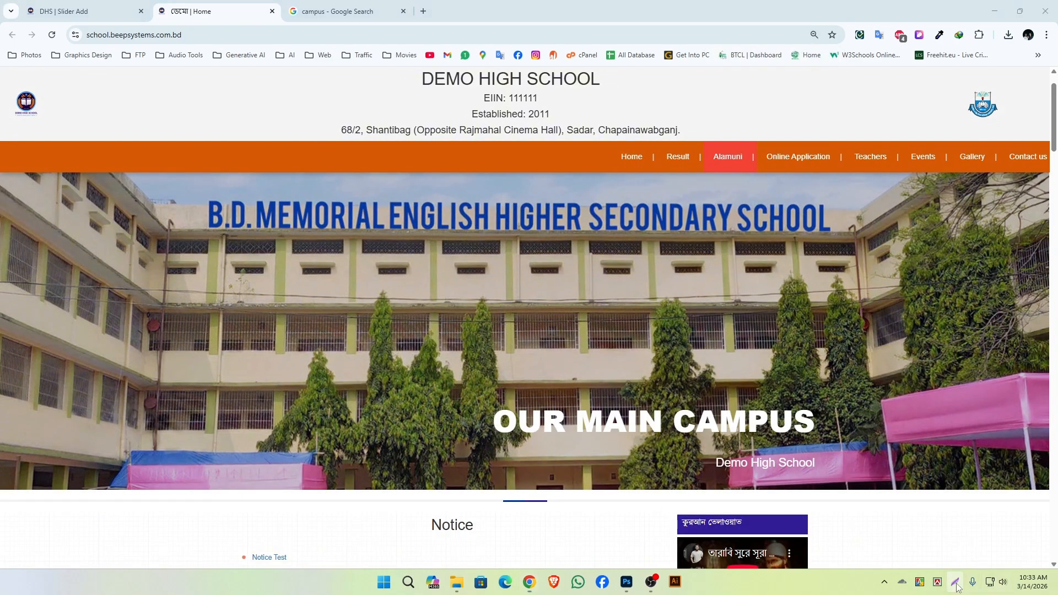
key("Print")
left_click_drag(472, 390, 929, 513)
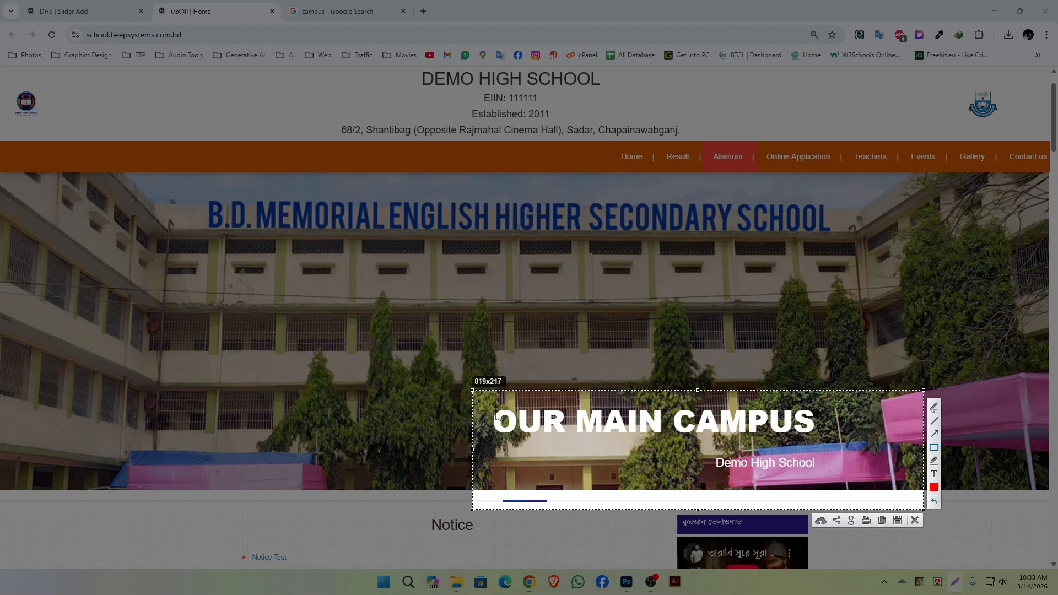
mouse_move(485, 406)
left_mouse_down()
mouse_move(620, 444)
mouse_move(833, 439)
left_mouse_up()
left_click_drag(697, 455, 770, 477)
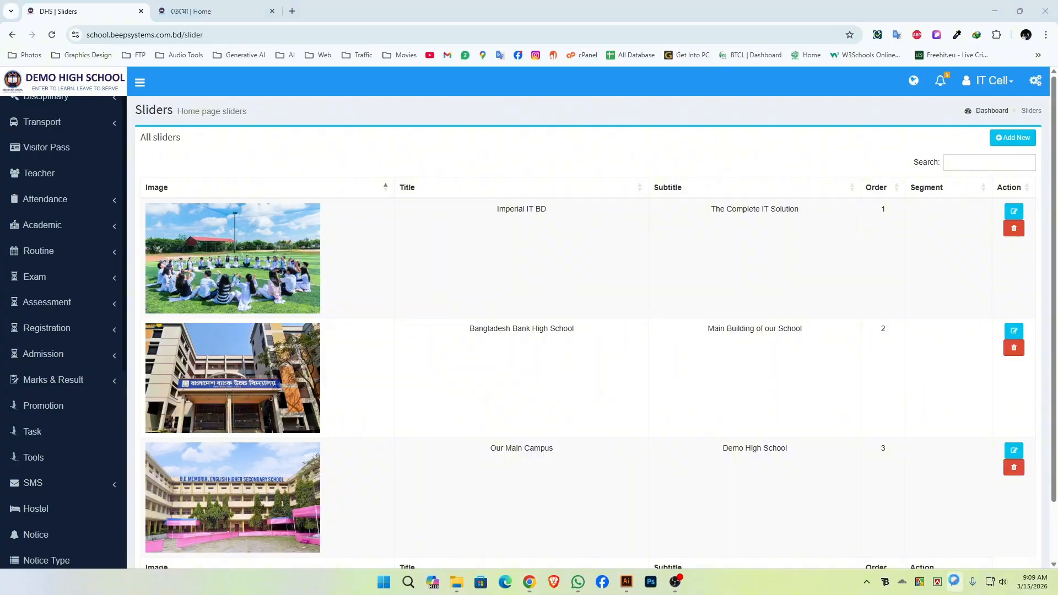
Outline the edit and delete controls of the Bangladesh Bank High School slider in a screen capture and copy it.
key("Print")
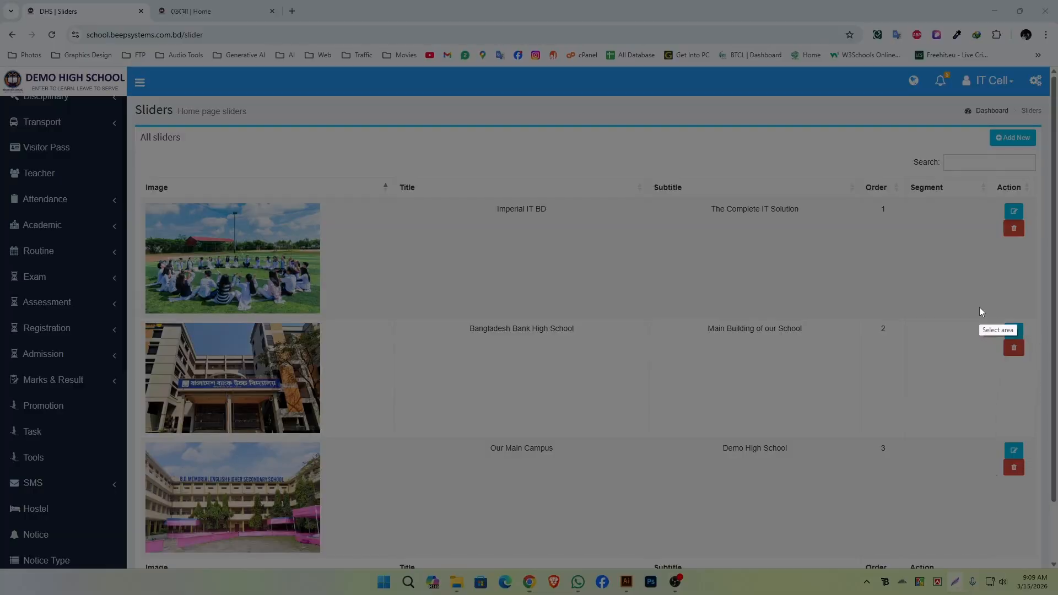
left_click_drag(979, 307, 1043, 379)
left_click(968, 317)
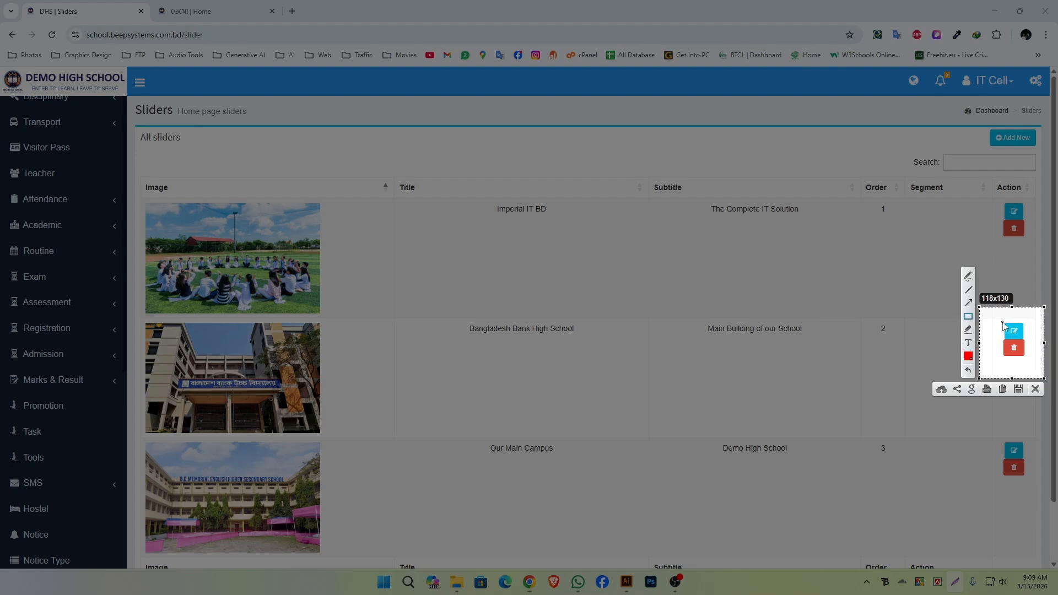
left_click_drag(1001, 320, 1034, 362)
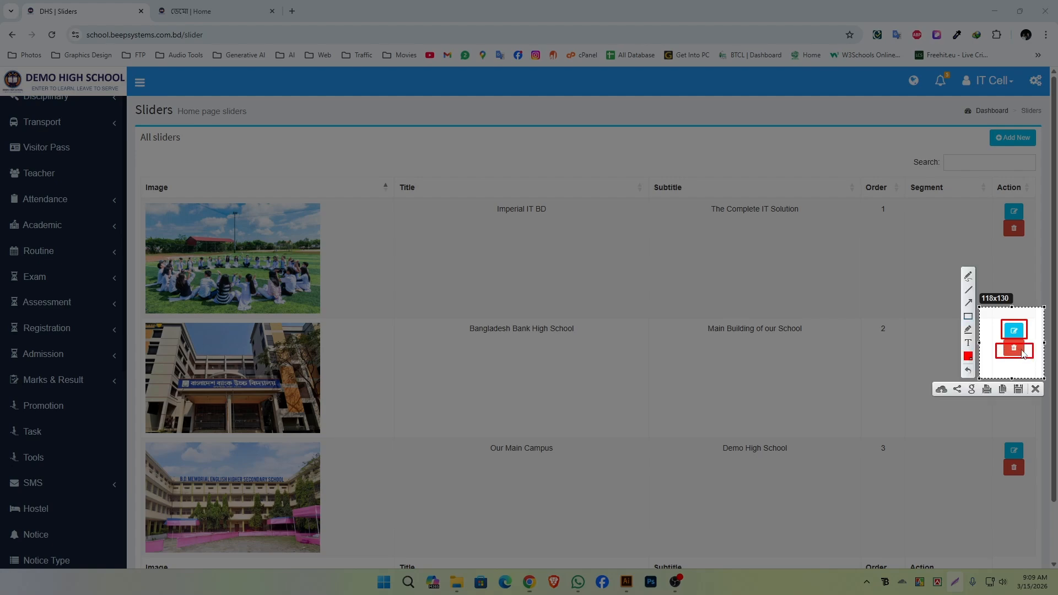
key("ctrl+c")
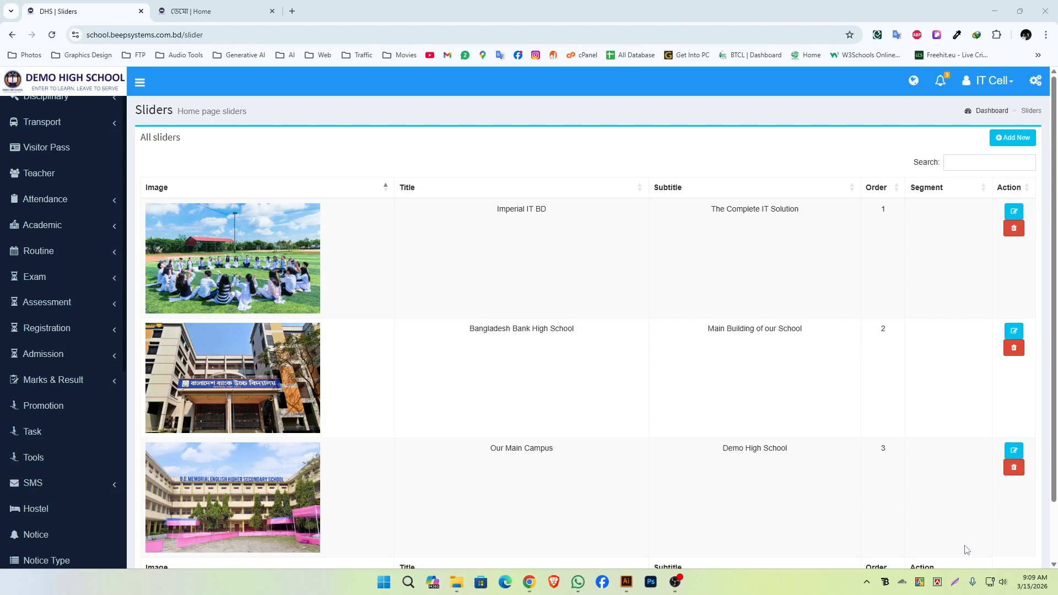
Edit the order 2 slider, setting its title to "Main building of our school" and its subtitle to "Bangladesh Bank High School".
left_click(955, 582)
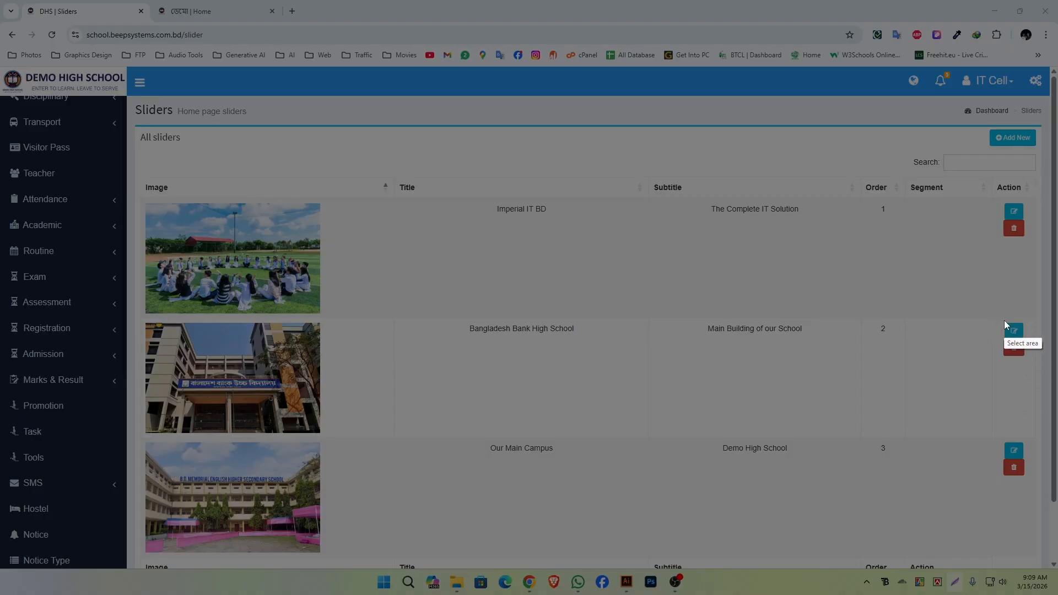
left_click_drag(1011, 333, 1026, 342)
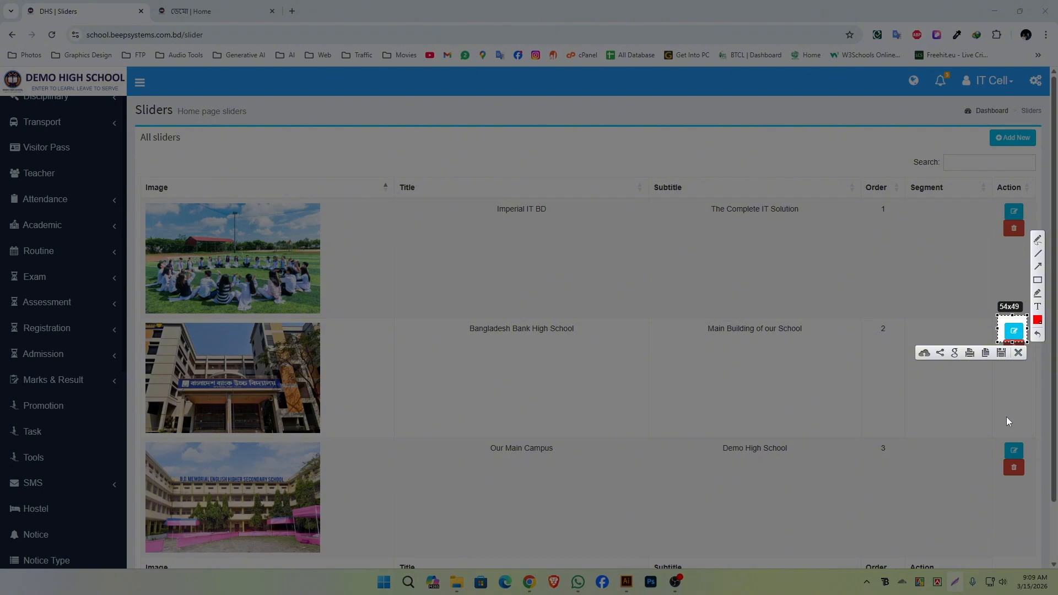
key("ctrl+c")
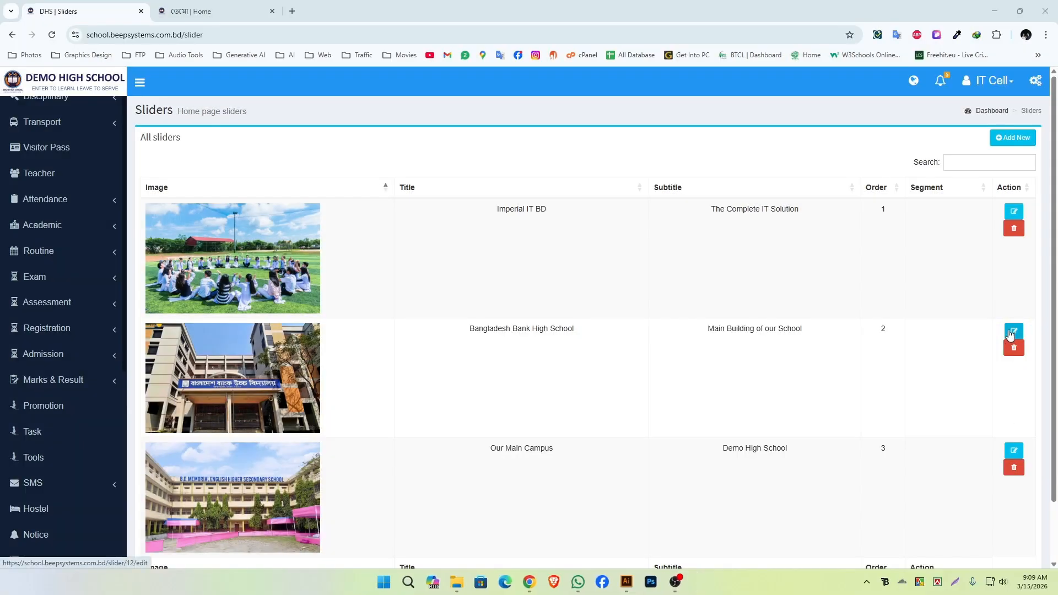
left_click(1011, 333)
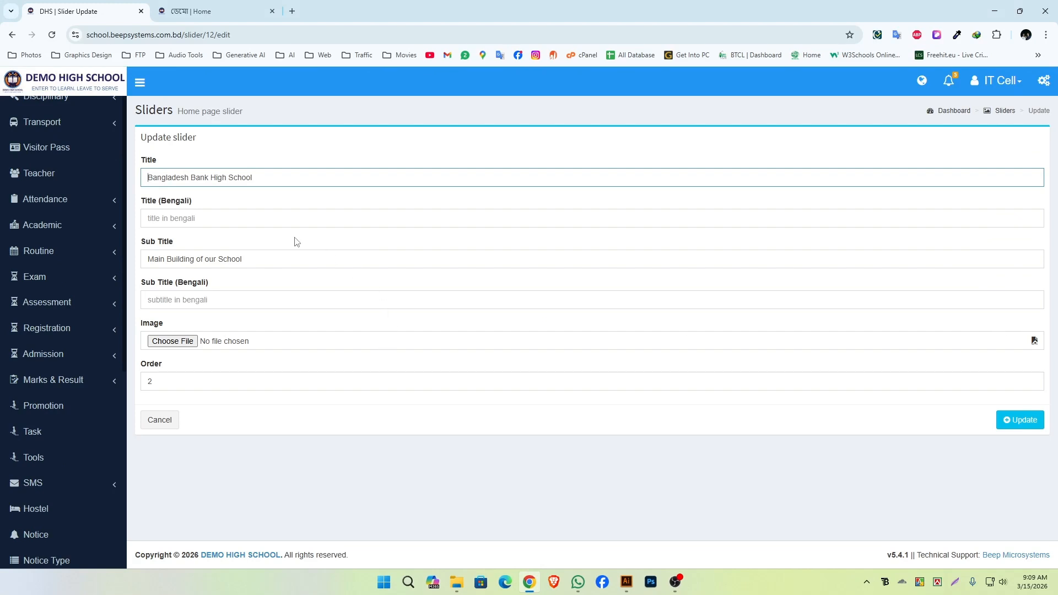
left_click_drag(256, 177, 138, 182)
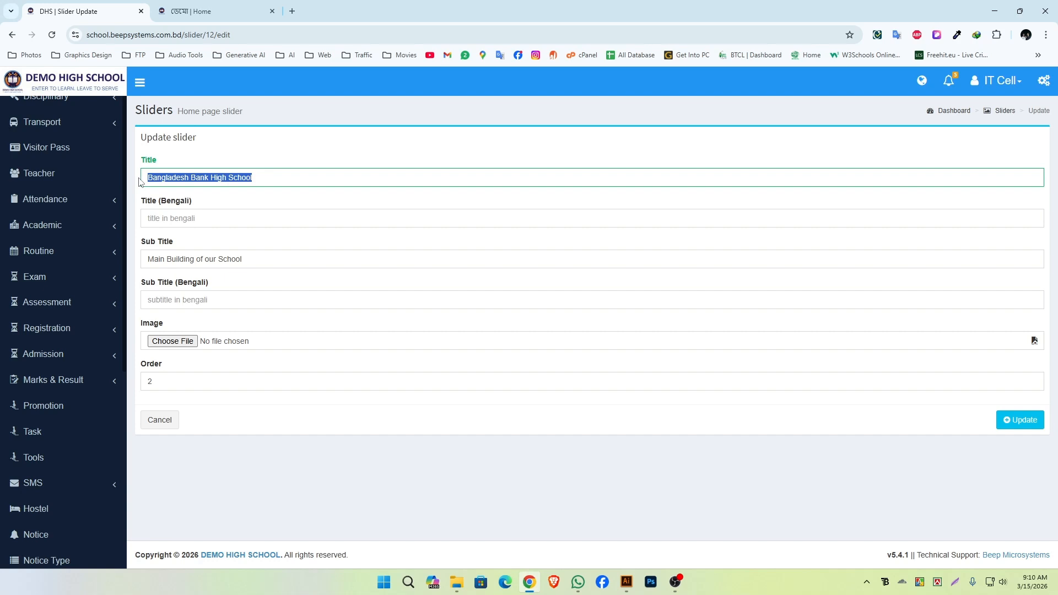
key("BackSpace")
left_click_drag(261, 274, 150, 272)
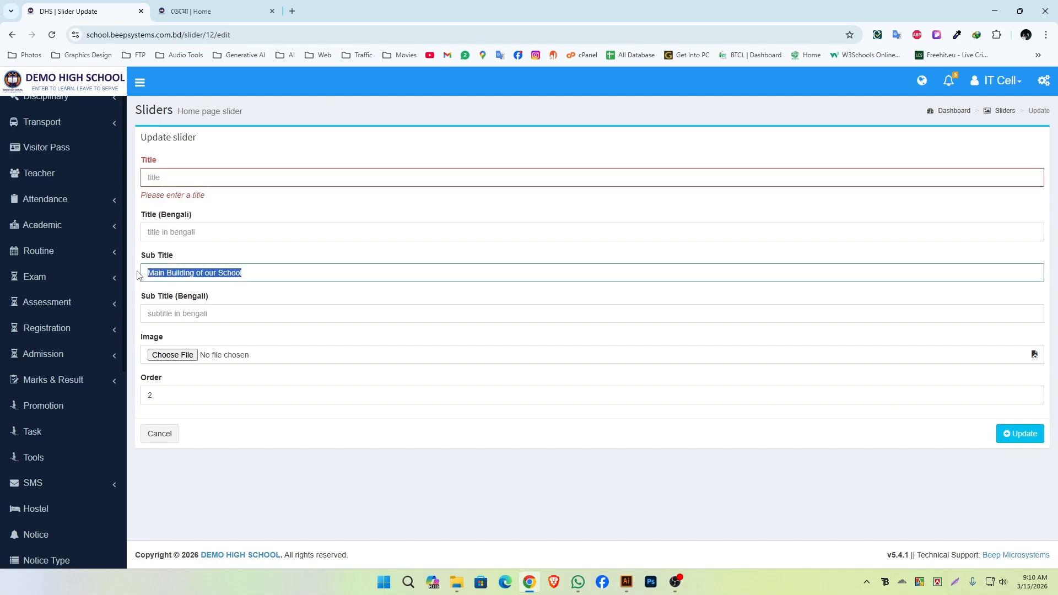
key("ctrl+v")
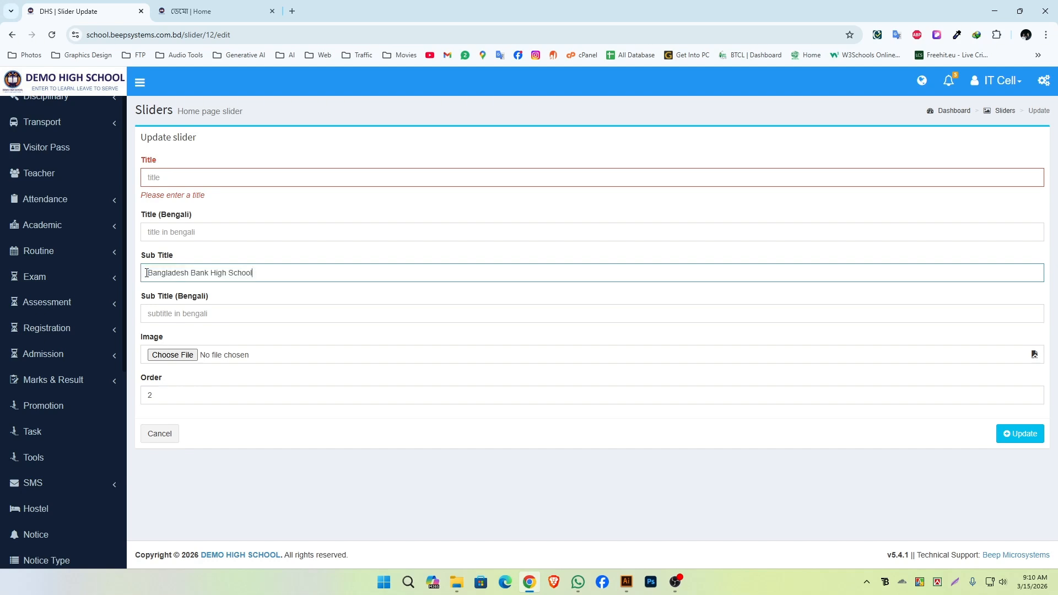
left_click(201, 178)
type("Main building of our school")
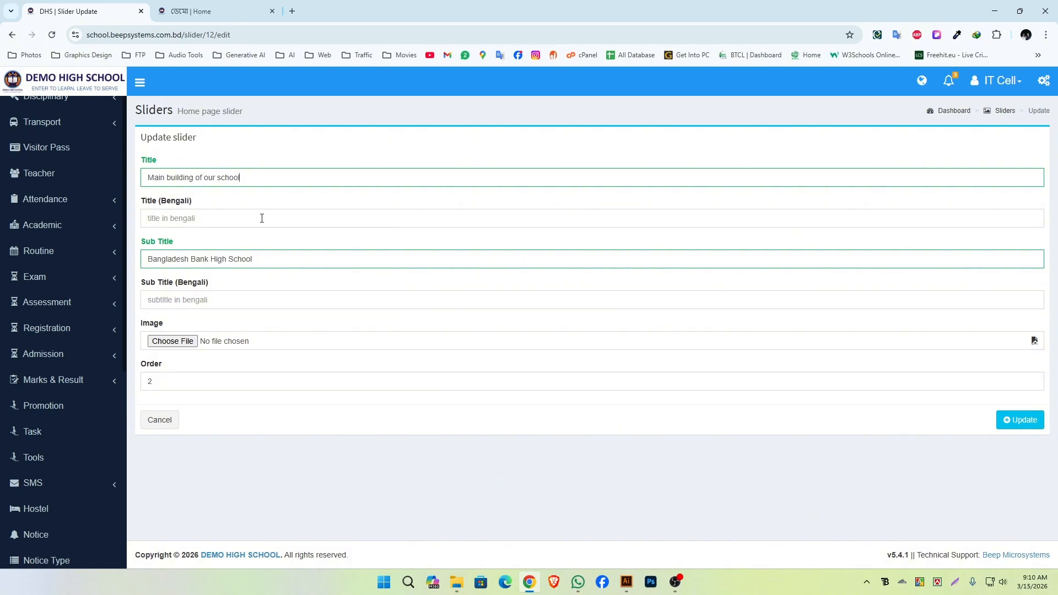
Review the edited title and subtitle and save the slider update.
left_click_drag(141, 177, 241, 178)
left_click_drag(255, 260, 146, 259)
left_click(319, 318)
left_click(955, 583)
left_click_drag(986, 404, 1053, 443)
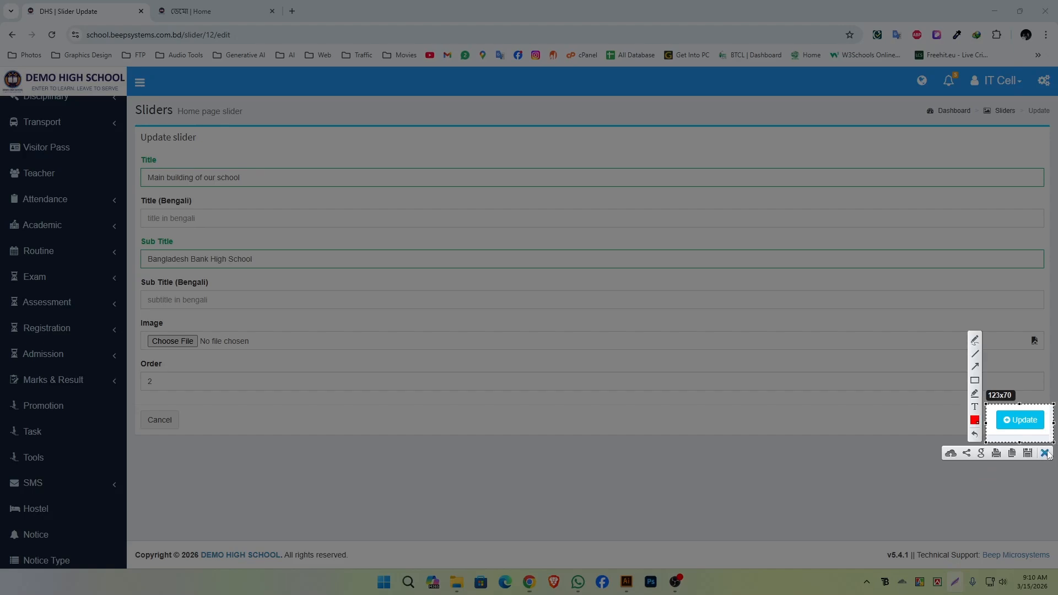
left_click(1044, 453)
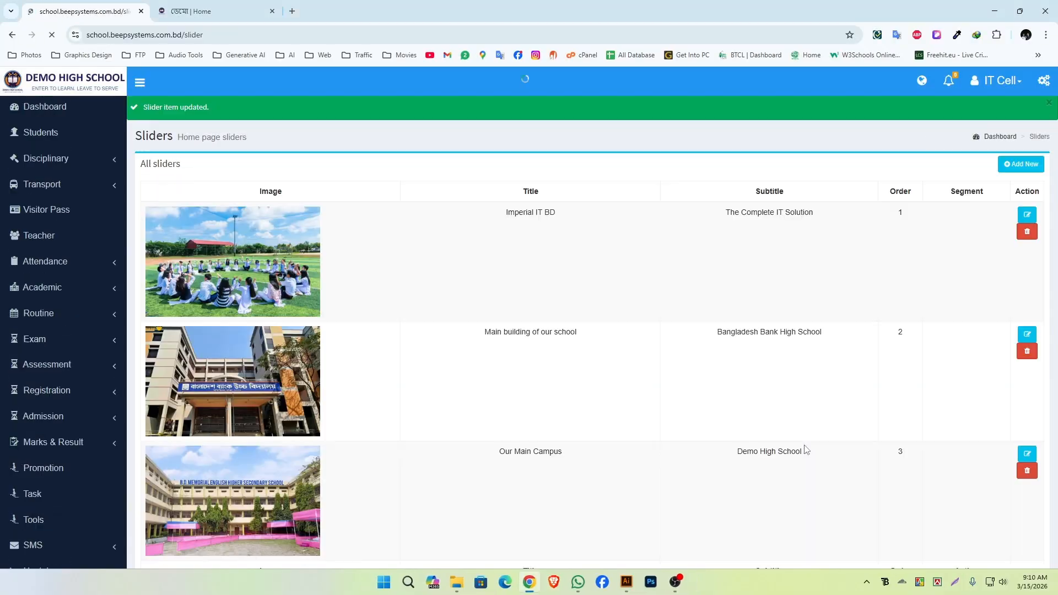
Check the edited slide on the school's public home page, outlining its title and subtitle in a screen capture.
key("ctrl+Tab")
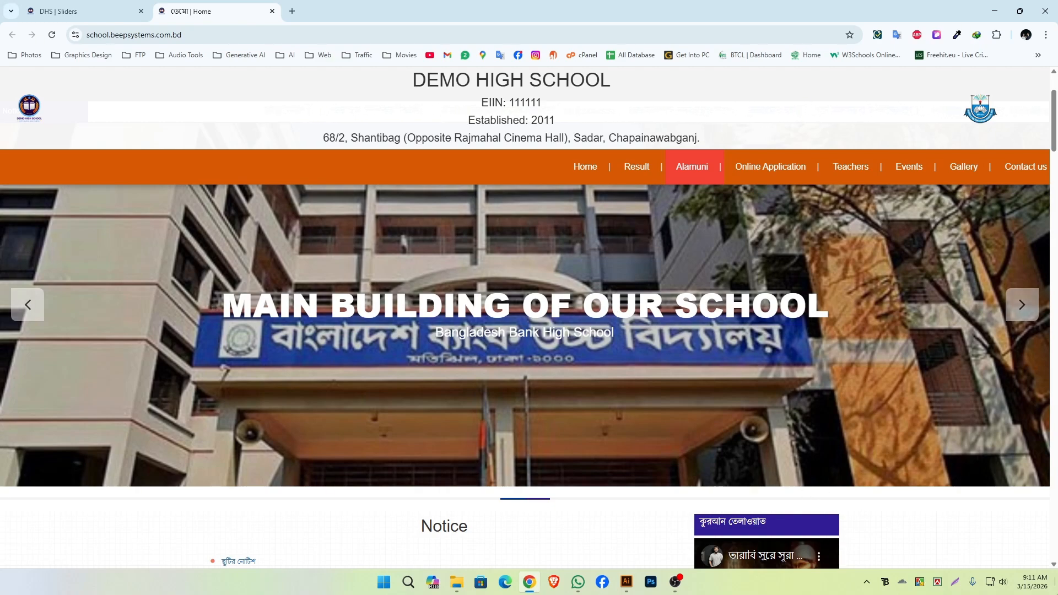
left_click(955, 581)
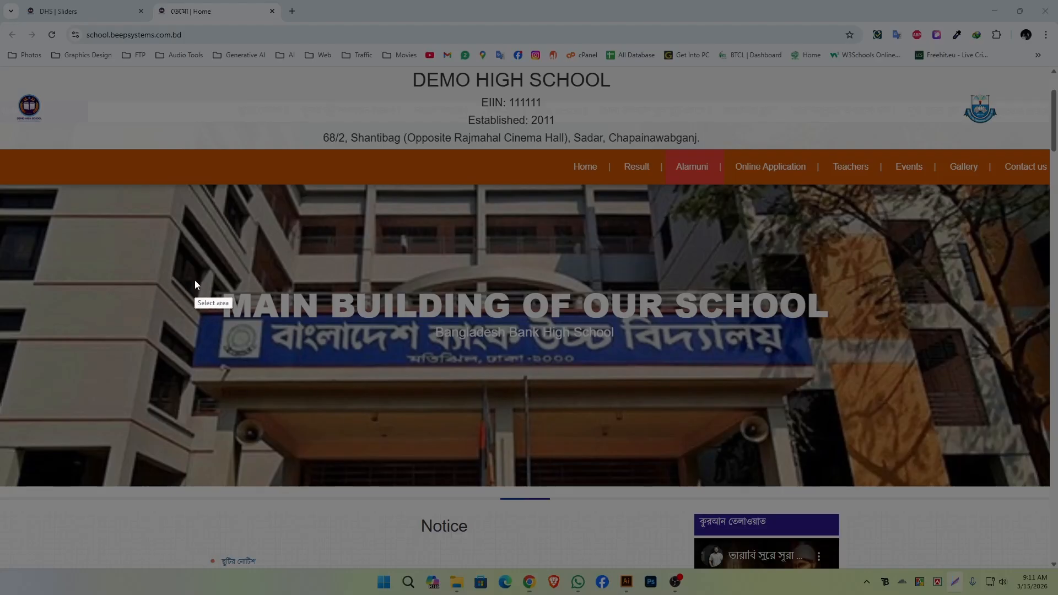
mouse_move(183, 271)
left_mouse_down()
mouse_move(418, 357)
mouse_move(835, 374)
left_mouse_up()
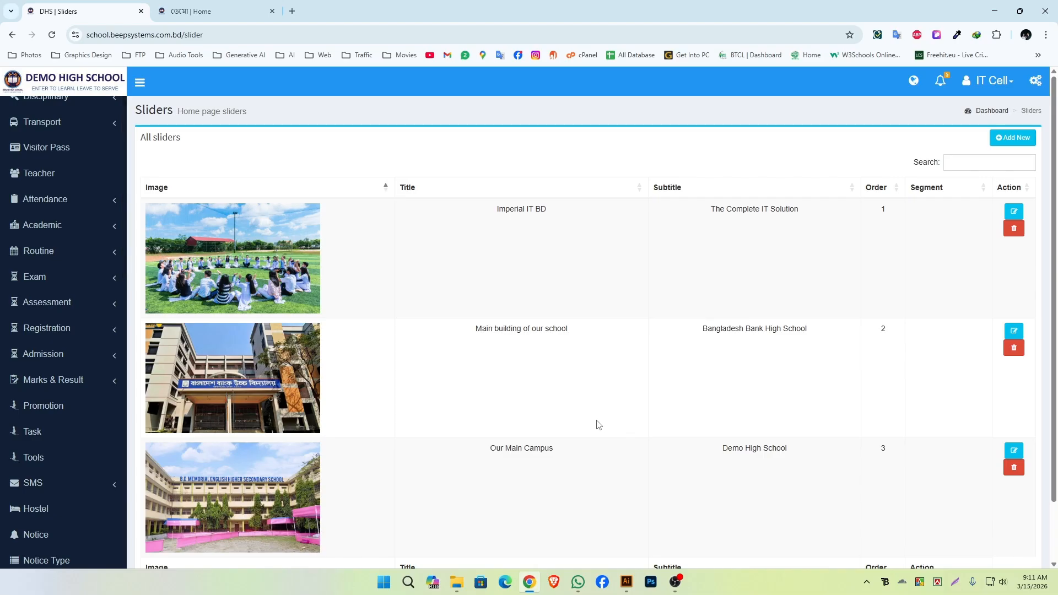
Back in the sliders list, outline the Imperial IT BD row and its delete control in screen captures, discarding each capture.
left_click(954, 582)
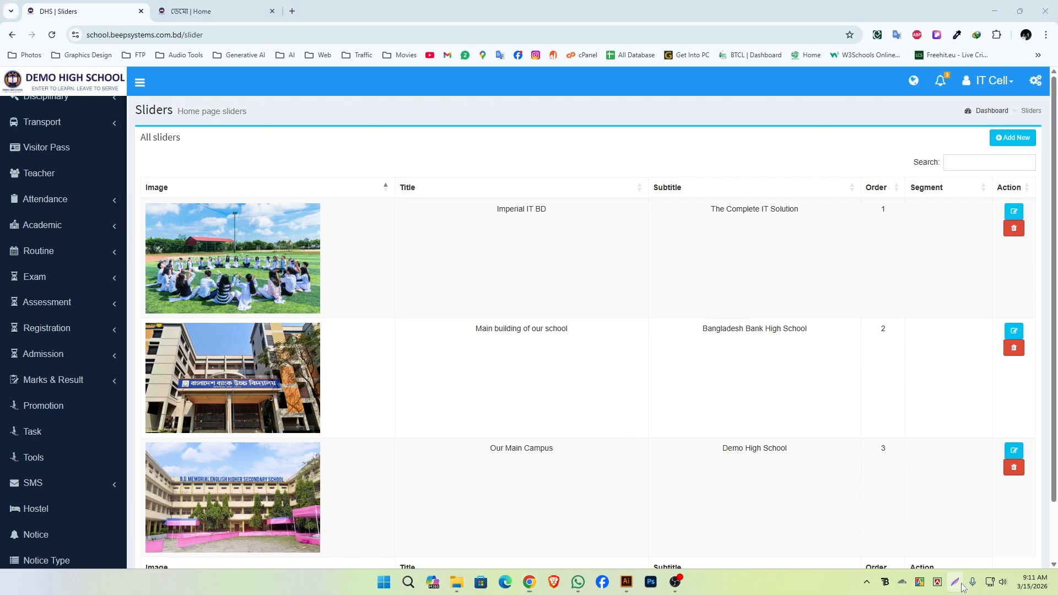
mouse_move(141, 199)
left_mouse_down()
mouse_move(273, 304)
mouse_move(716, 337)
mouse_move(961, 306)
mouse_move(1040, 308)
left_mouse_up()
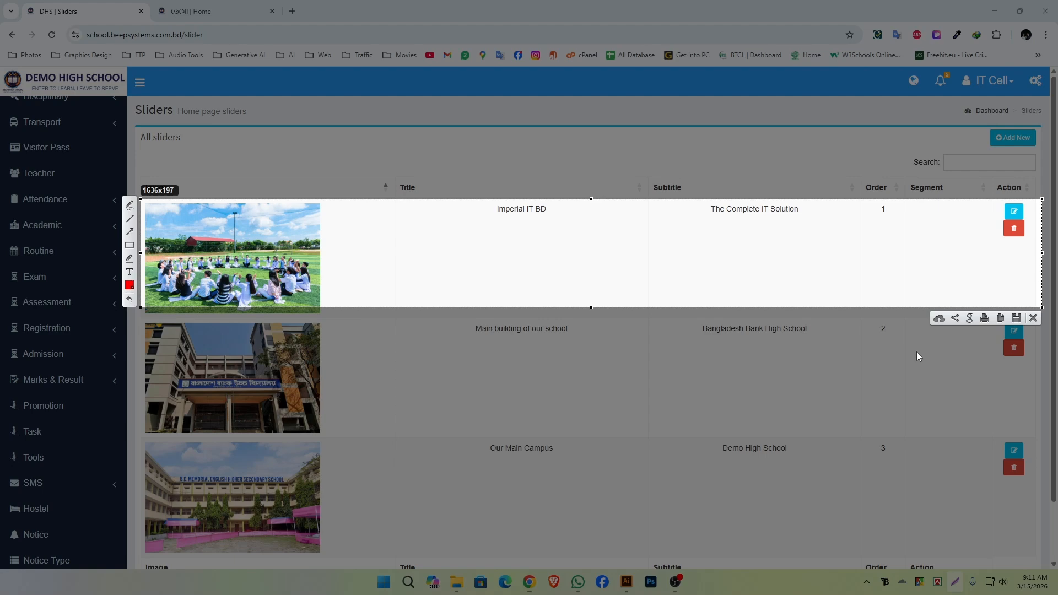
left_click(1034, 318)
key("Print")
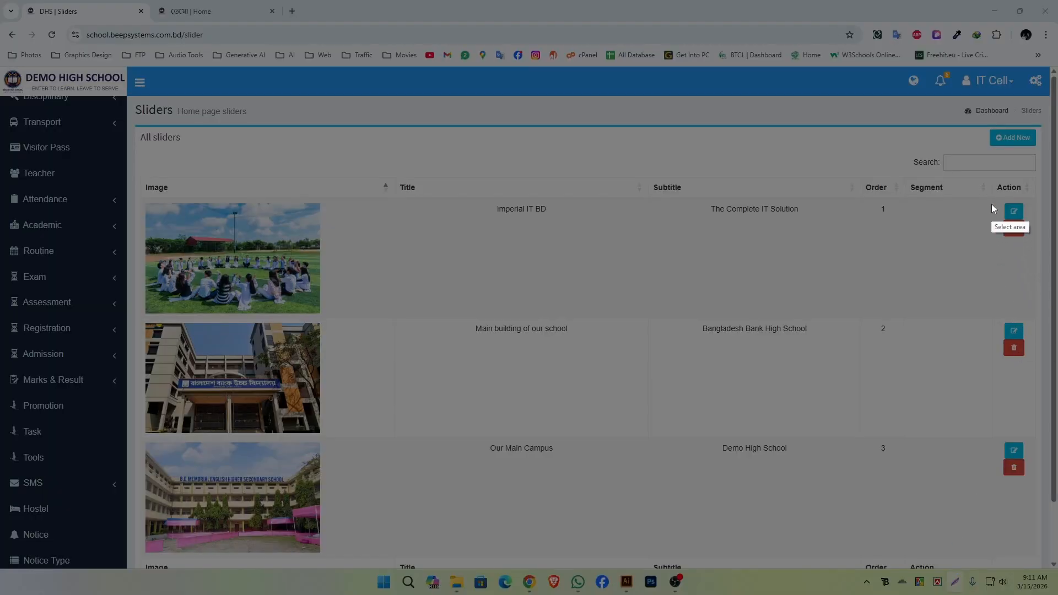
left_click_drag(994, 213, 1039, 250)
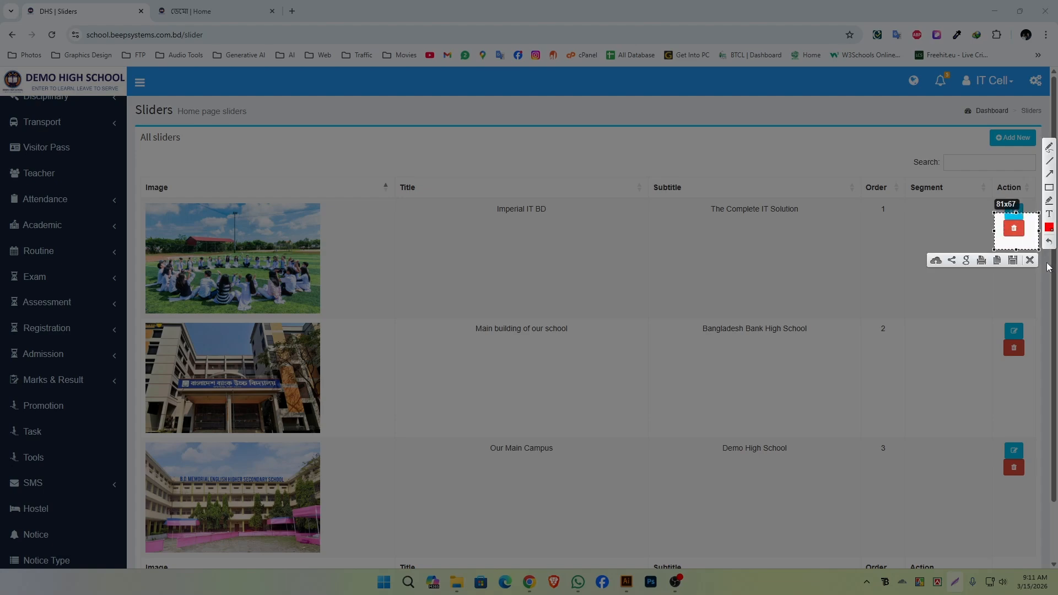
left_click(1029, 260)
Delete the Imperial IT BD slider, outlining the confirmation dialog in a discarded screen capture before confirming the deletion.
left_click(1013, 228)
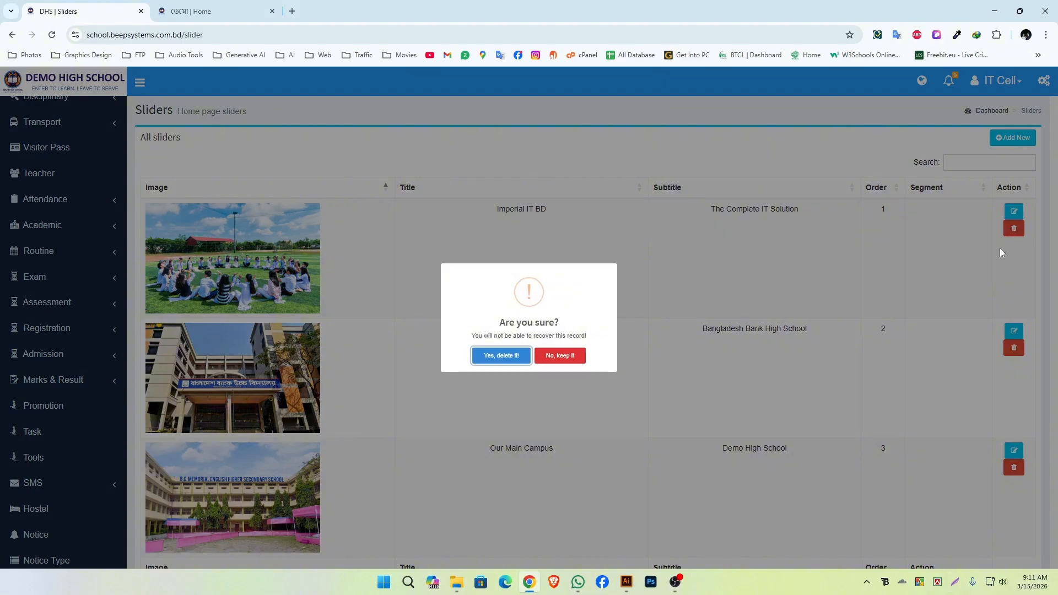
key("Print")
left_click_drag(432, 251, 637, 386)
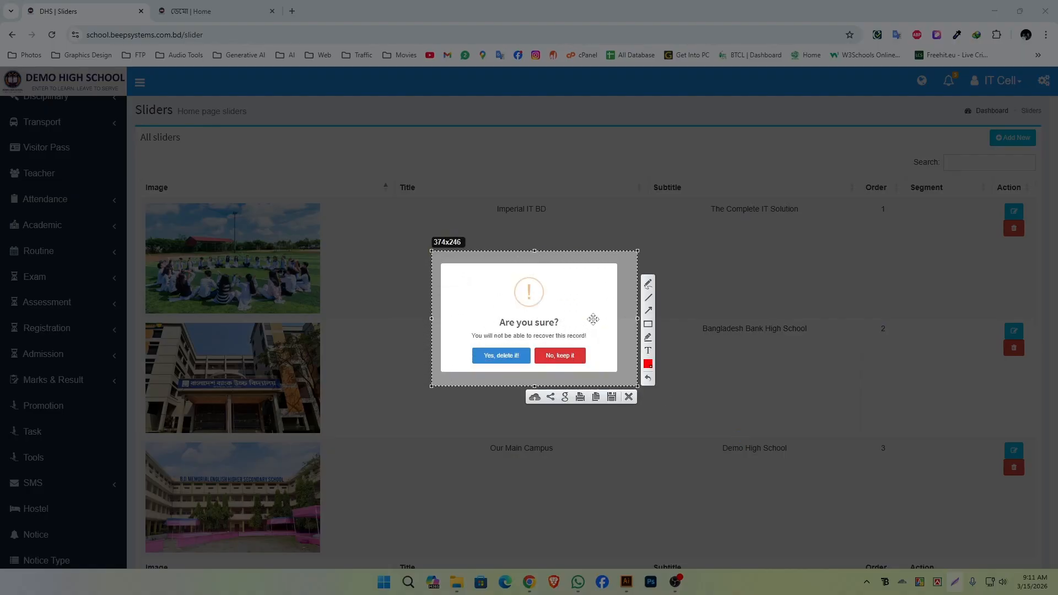
left_click(629, 397)
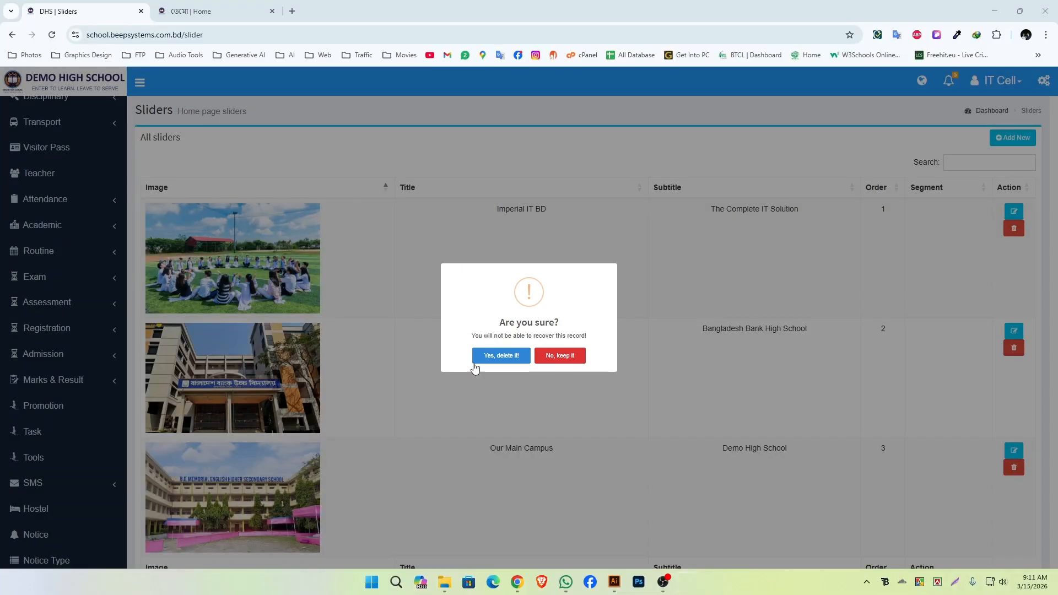
left_click(501, 355)
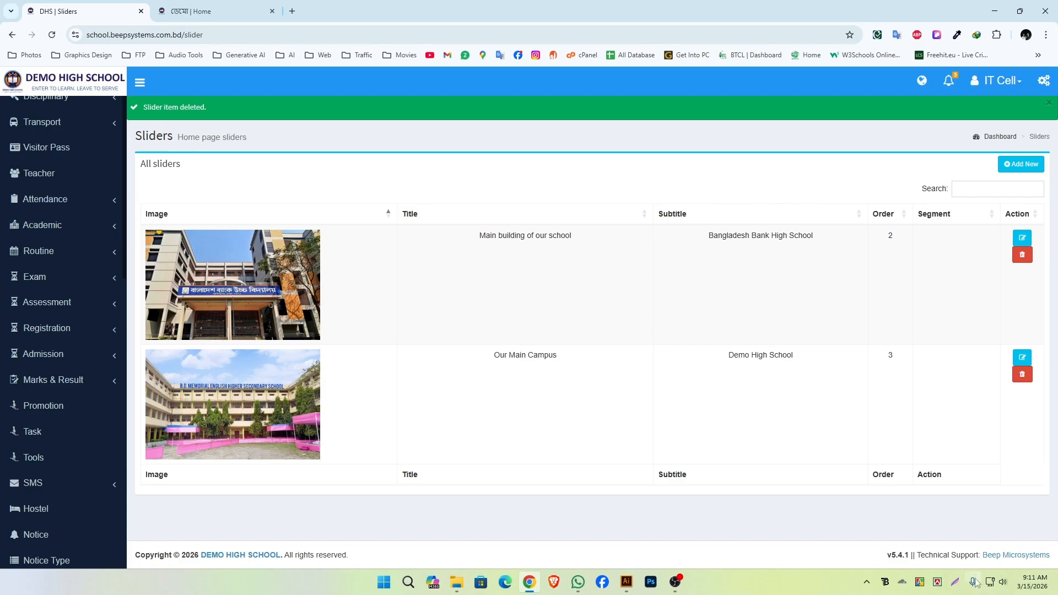
Outline the deletion notice above the sliders list in a screen capture and discard the capture.
left_click(954, 582)
left_click_drag(123, 90, 362, 133)
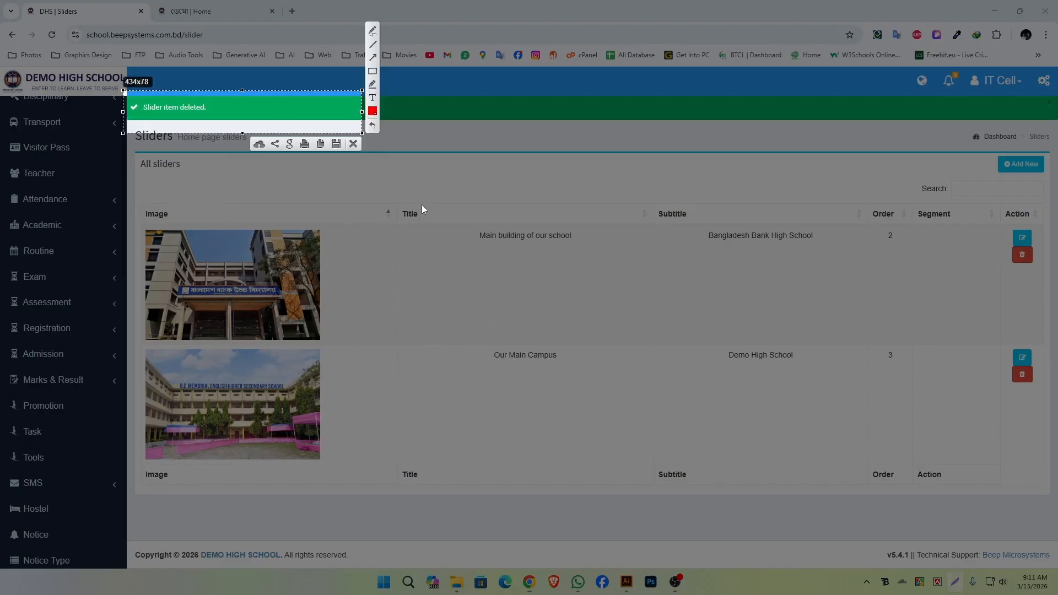
left_click(353, 144)
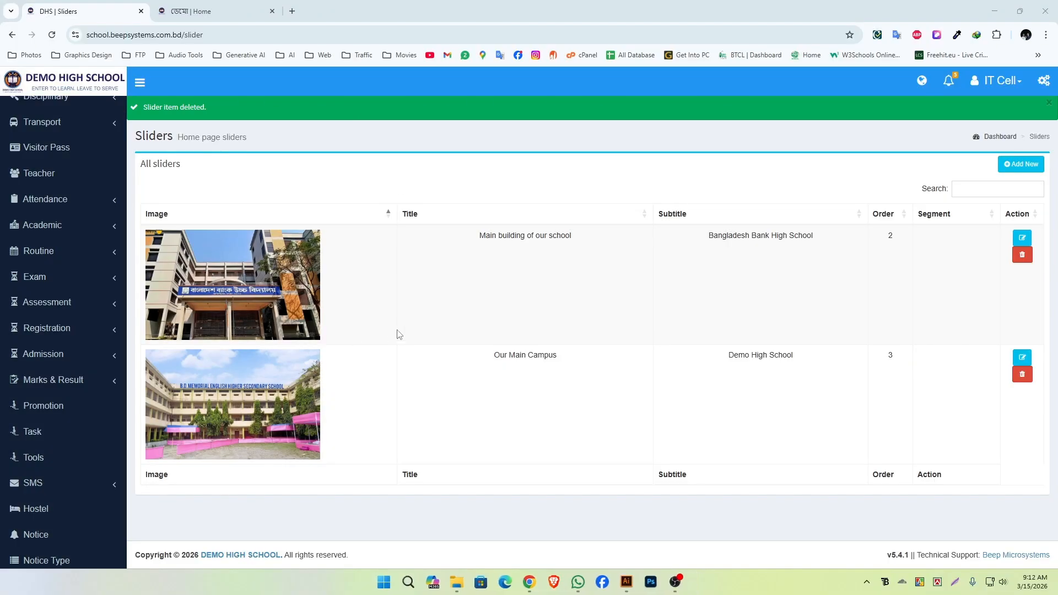
Return to the school's public home page and reload it to check the remaining slides.
left_click(225, 11)
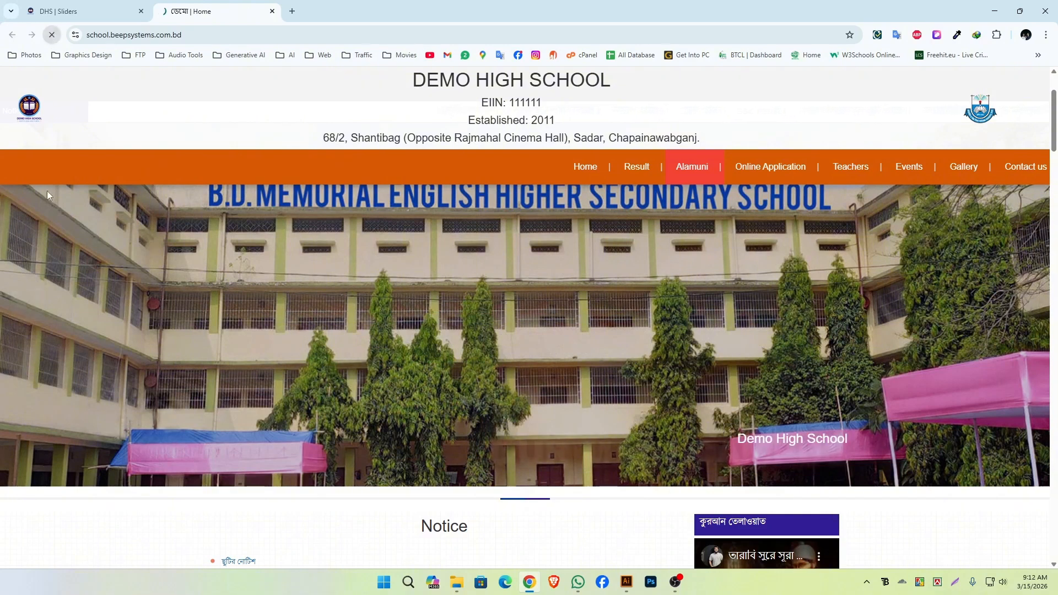